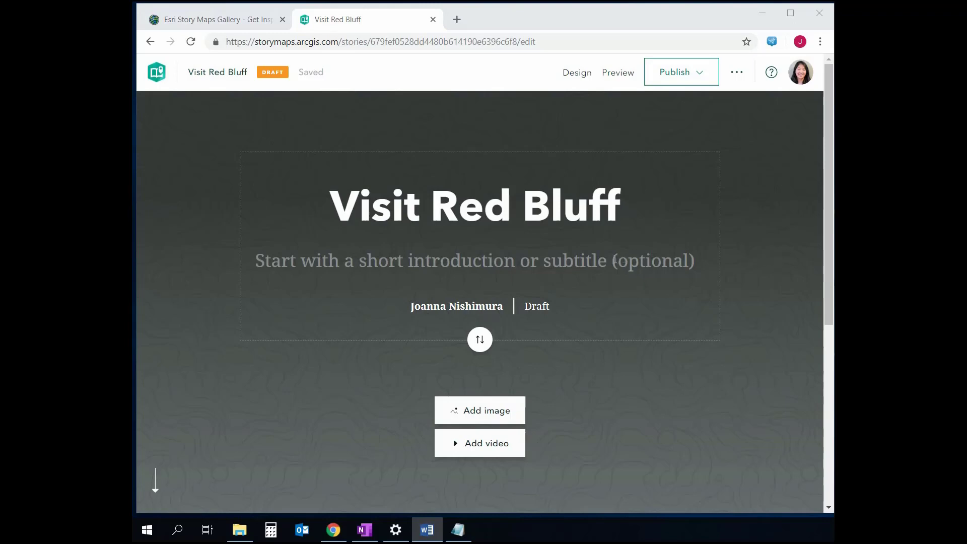
Step: Add the subtitle "Start exploring everything that Red Bluff has to offer!" and the RedBluff image to the story cover
scroll(615, 259, "down", 1)
left_click(529, 194)
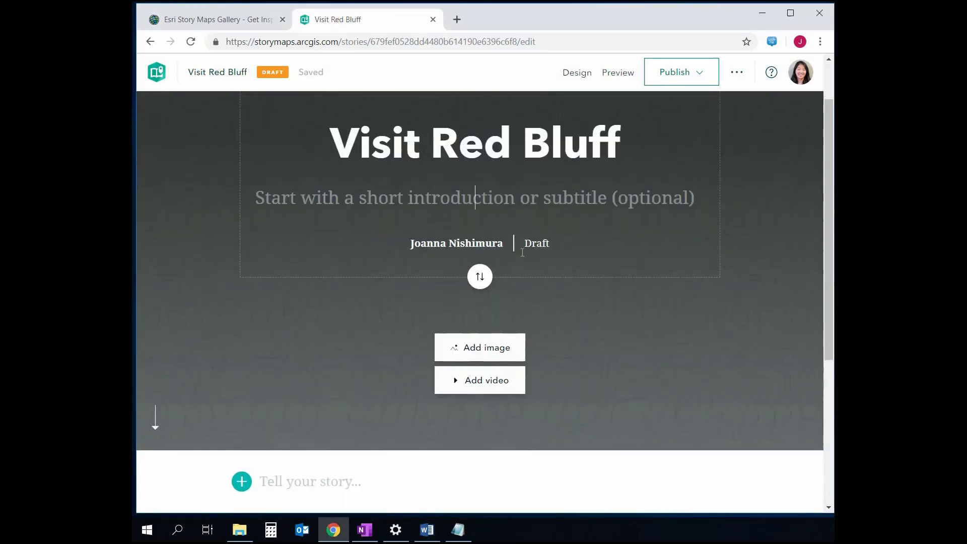
type("Start exploring everything that Red Bluff has to offer!")
left_click(480, 360)
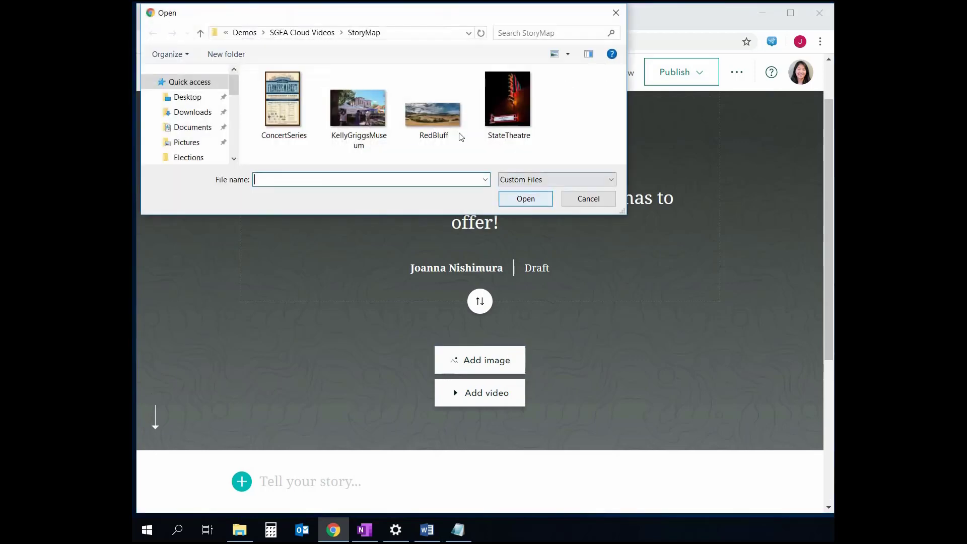
left_click(444, 125)
left_click(526, 199)
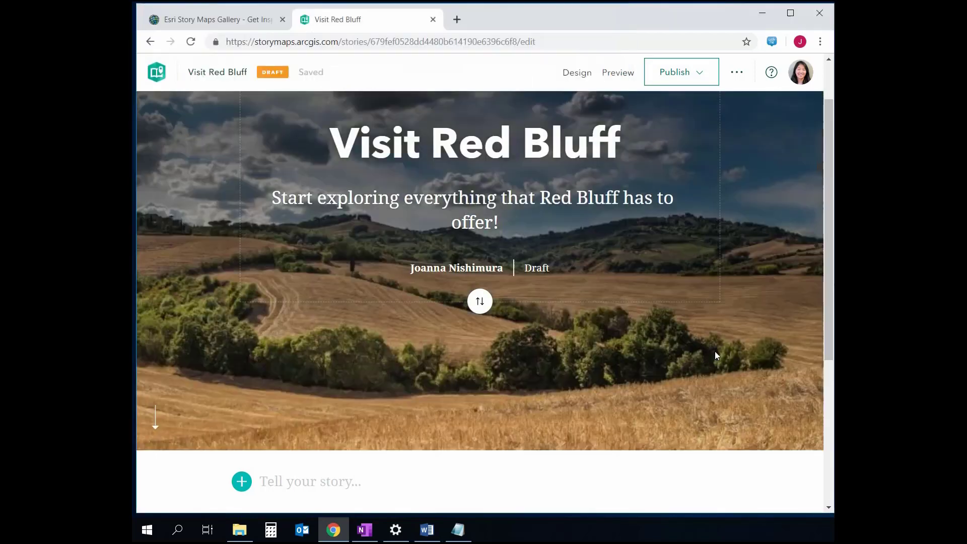
Step: Add a heading block reading "Where is Red Bluff?" below the cover
scroll(715, 352, "down", 4)
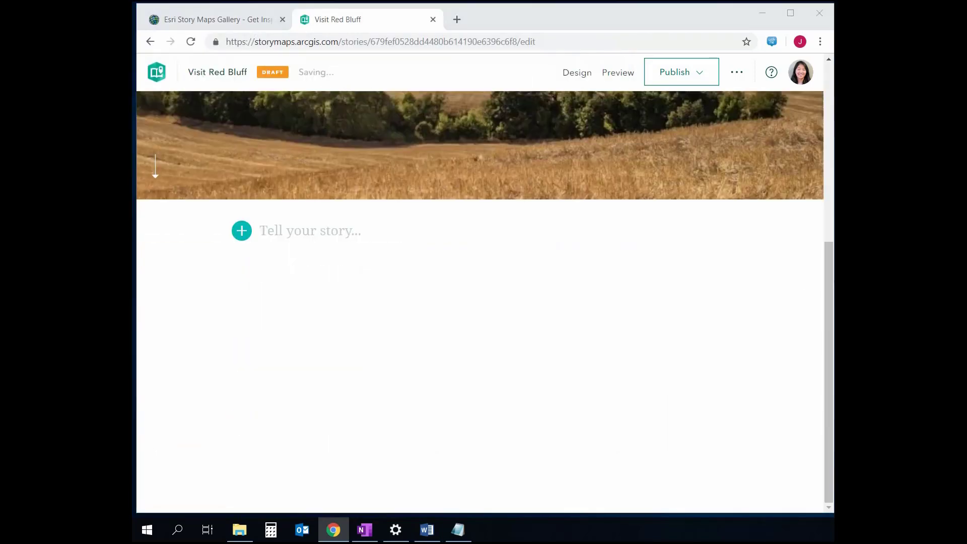
left_click(241, 231)
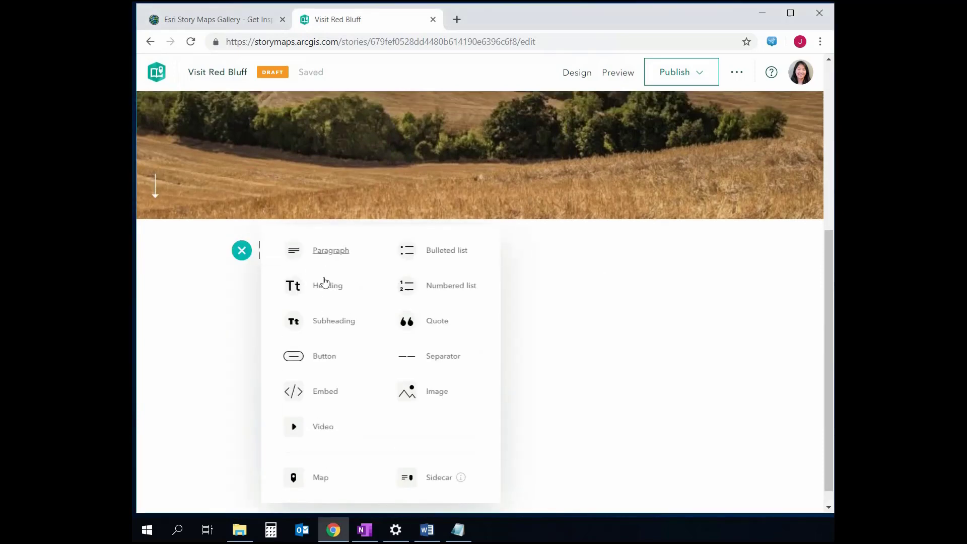
left_click(325, 283)
type("Where is Red Bluff?")
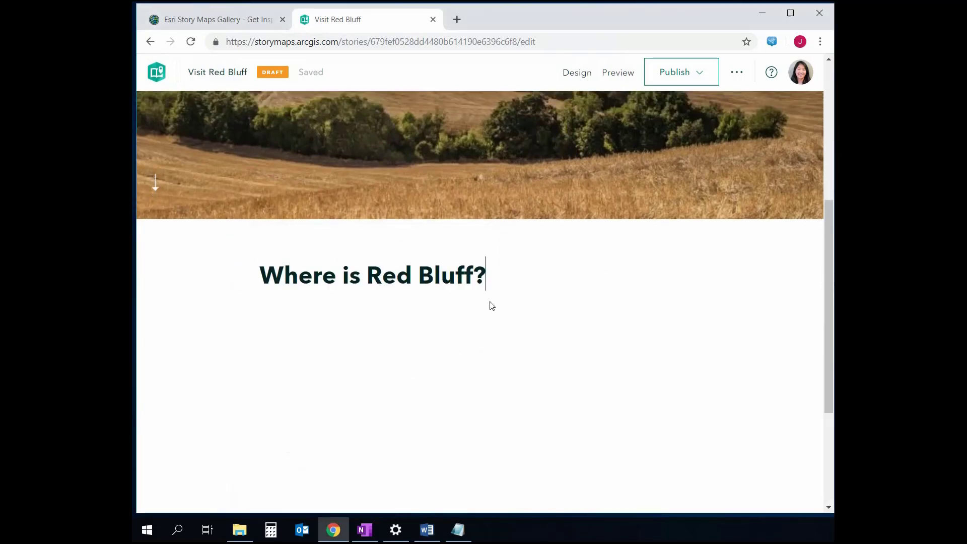
Step: Add body text under the heading covering Red Bluff's location and history, ending with an invitation to check out the points of interest
left_click(835, 291)
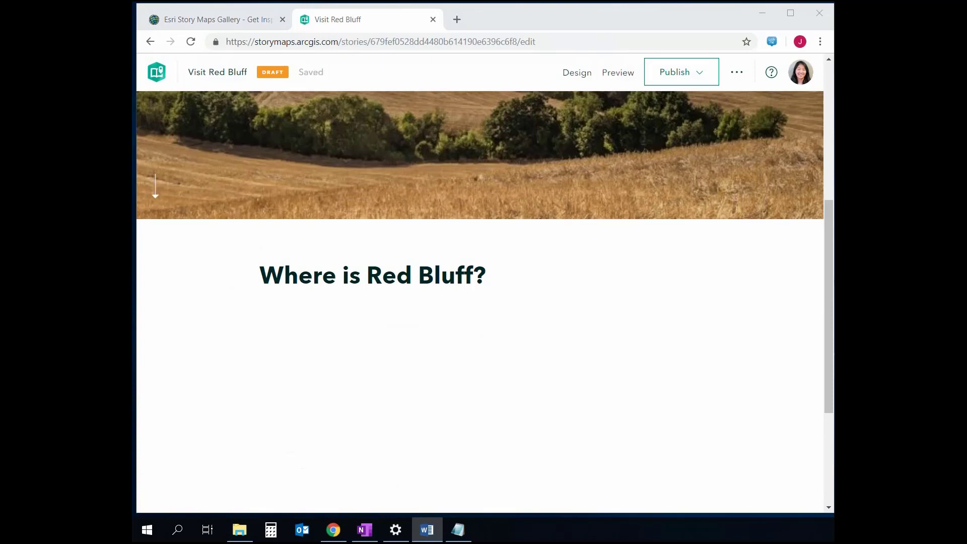
left_click(514, 281)
key("Return")
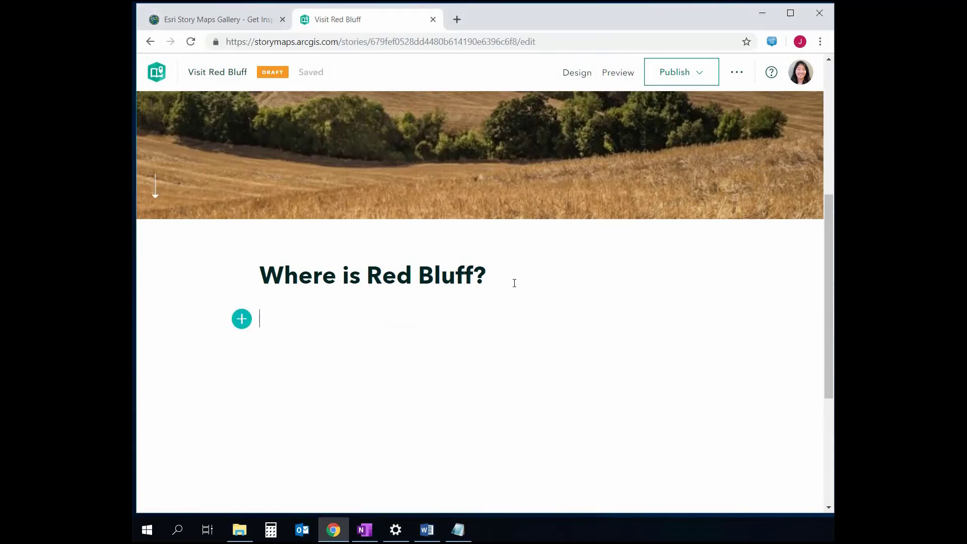
type("Red Bluff is a city is located in Northern California on the banks of the upper Sacramento River and was established in 1876. Red Bluff is known as the \"Victorian City on the River.\" Red Bluff is a 30 minute drive south of Redding, CA. Be sure to check out the following points of interest when you come and visit Red Bluff!")
scroll(437, 334, "down", 5)
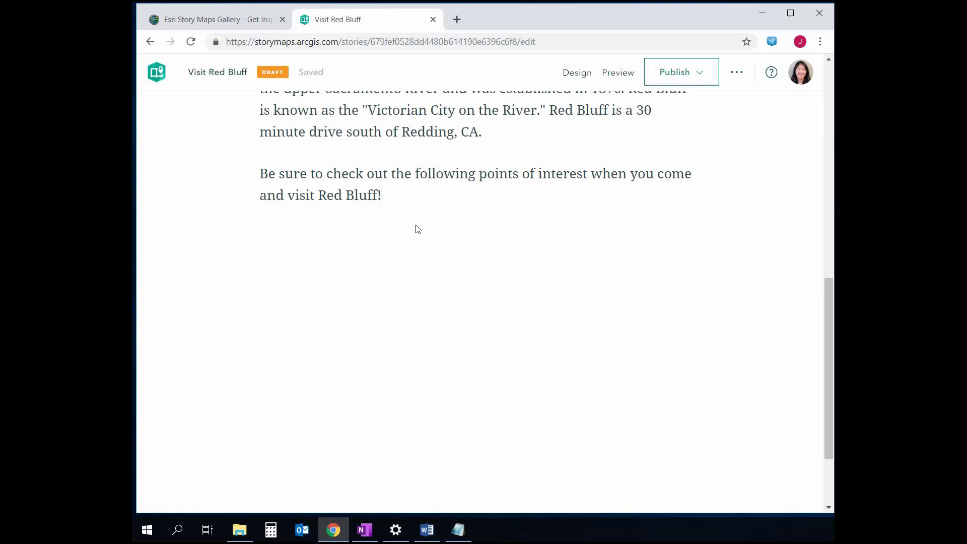
Step: Insert a map block below the body text and start a new express map
key("Return")
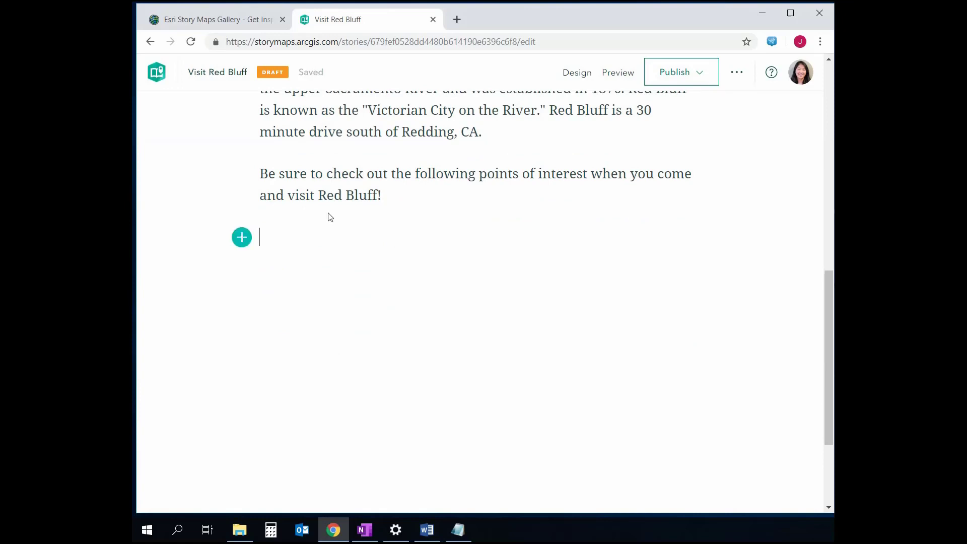
left_click(242, 237)
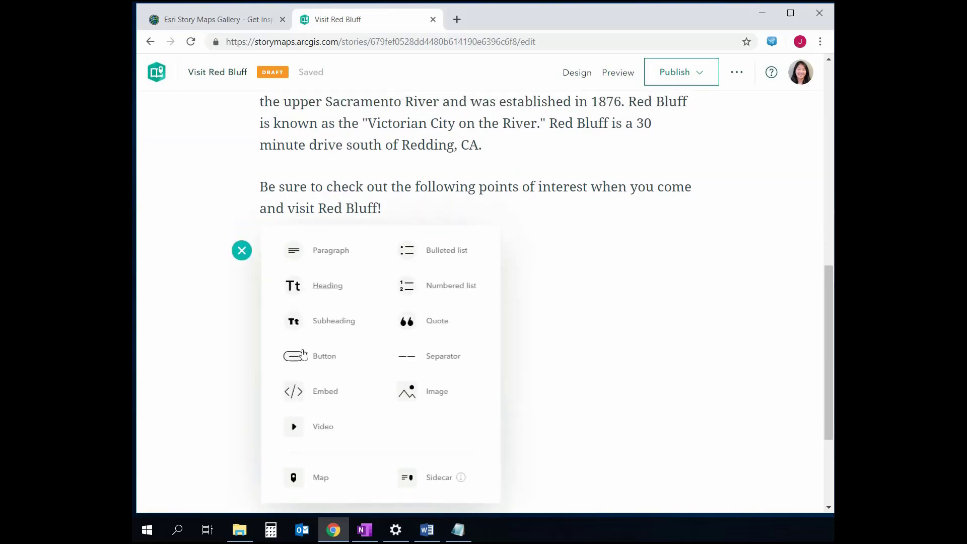
left_click(314, 477)
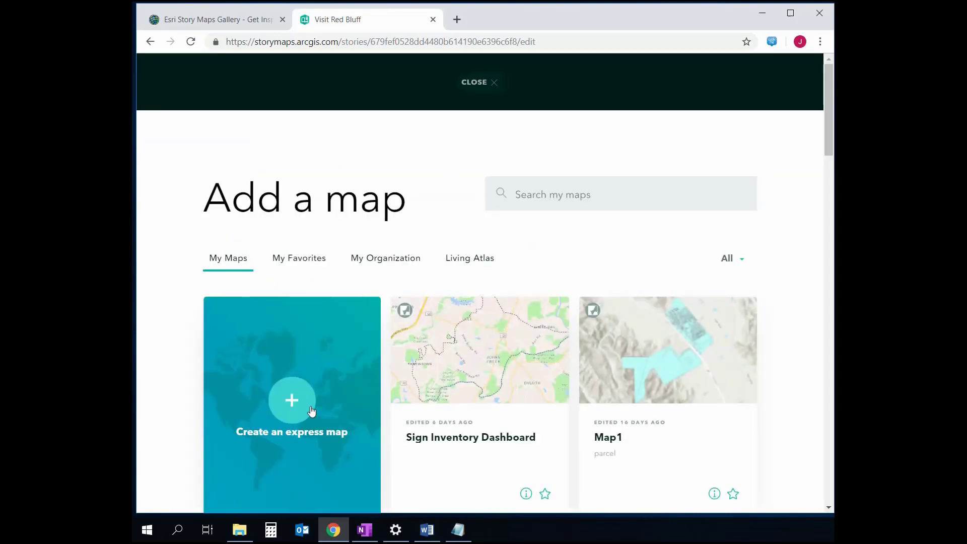
left_click(305, 409)
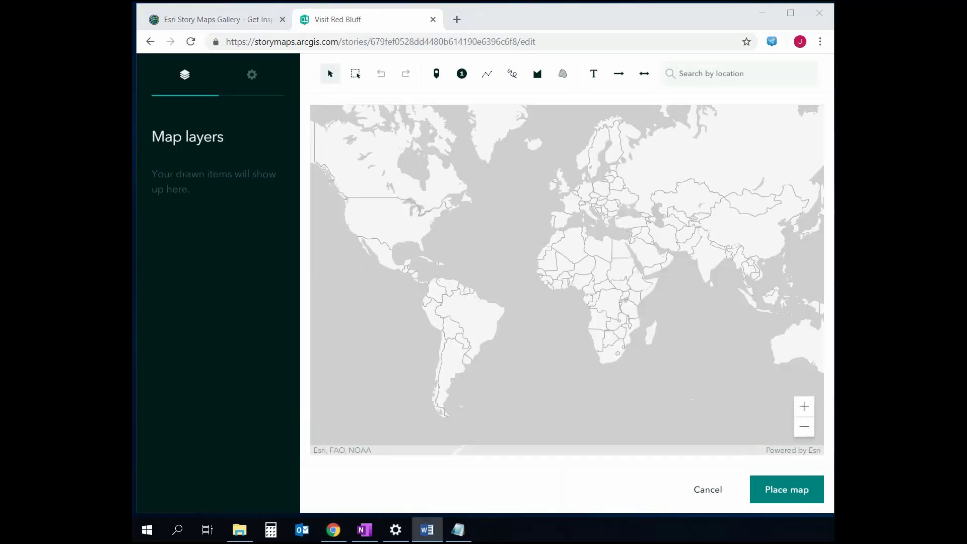
Step: Find the Kelly-Griggs House Museum by location and add it to the express map as a point
left_click(706, 73)
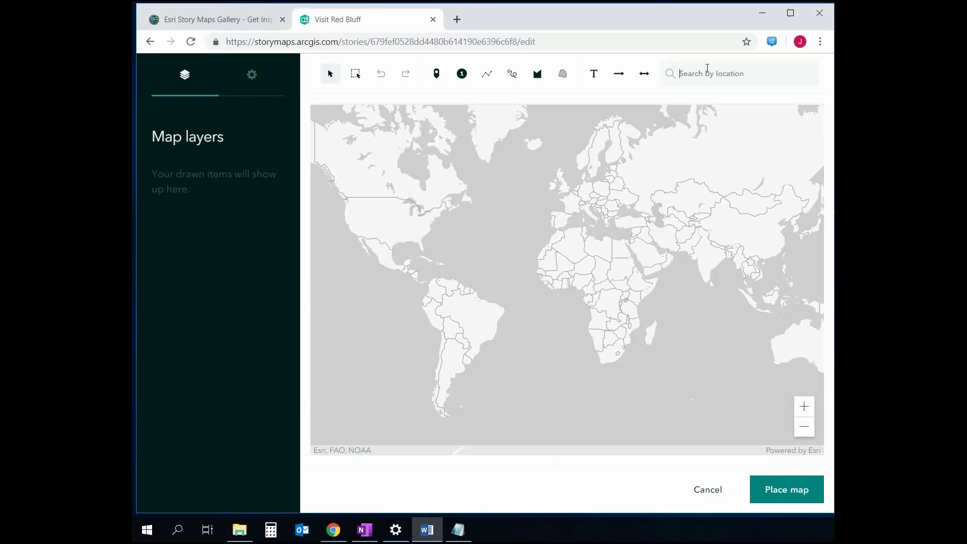
type("Kelly-Griggs Museum")
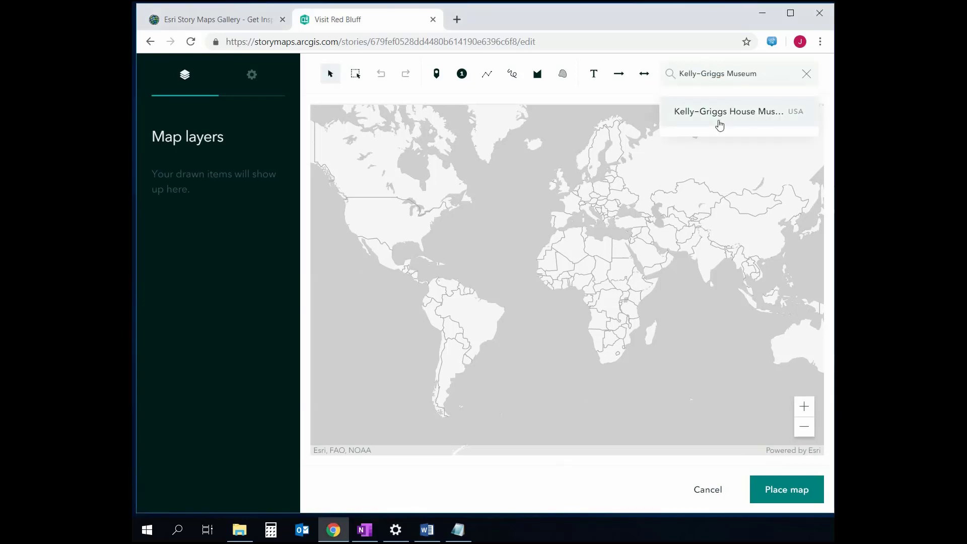
left_click(720, 123)
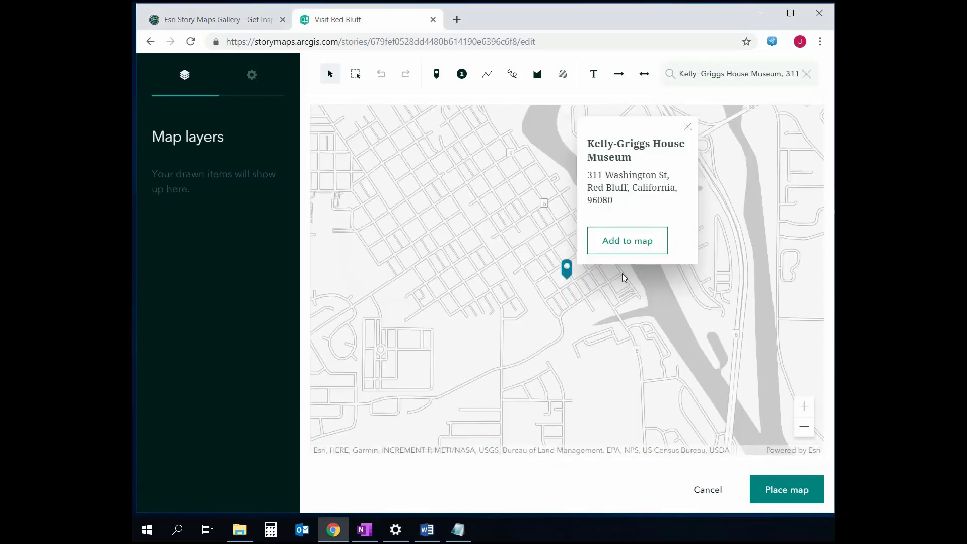
left_click(640, 241)
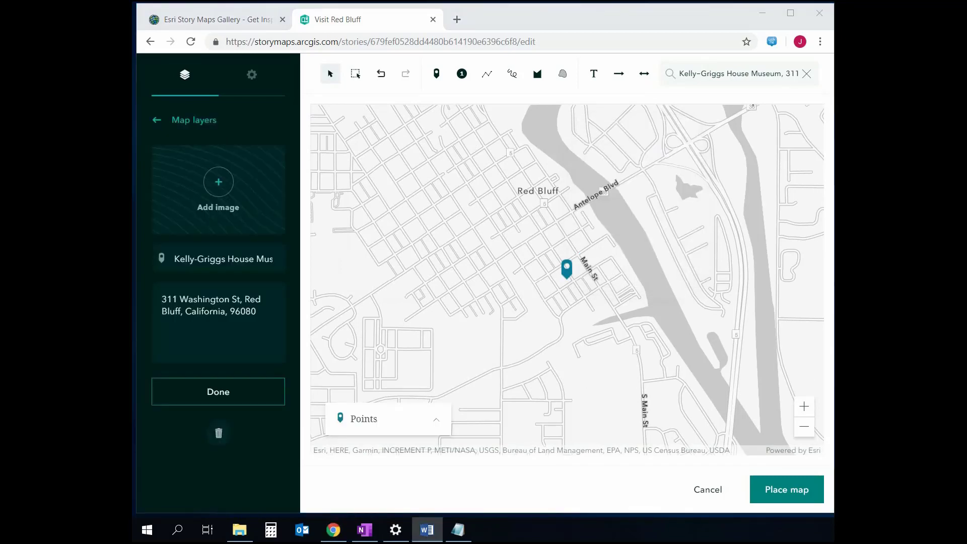
Step: Find "State Theatre, red bluff" by location and add the theatre to the express map as a point
left_click(807, 75)
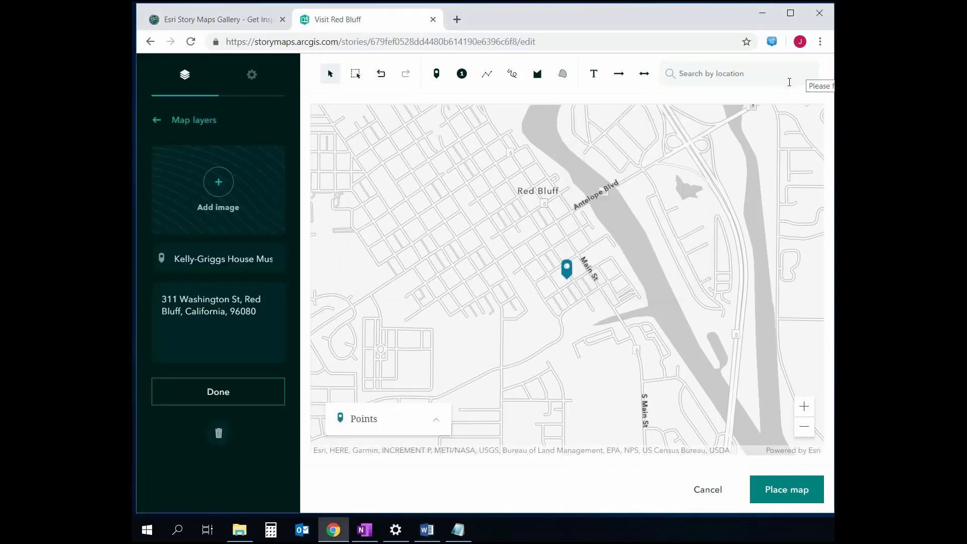
type("State Theatre, red bluff")
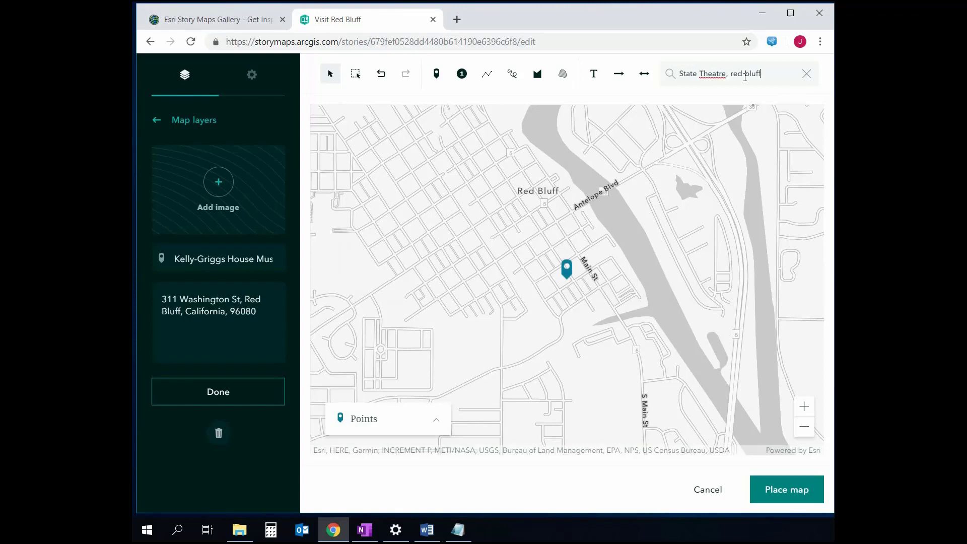
left_click(729, 111)
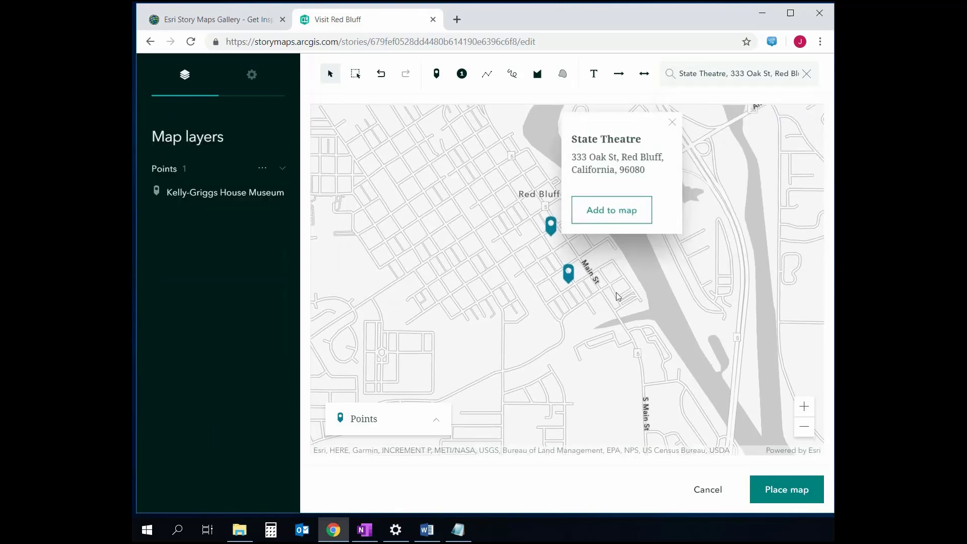
left_click(635, 241)
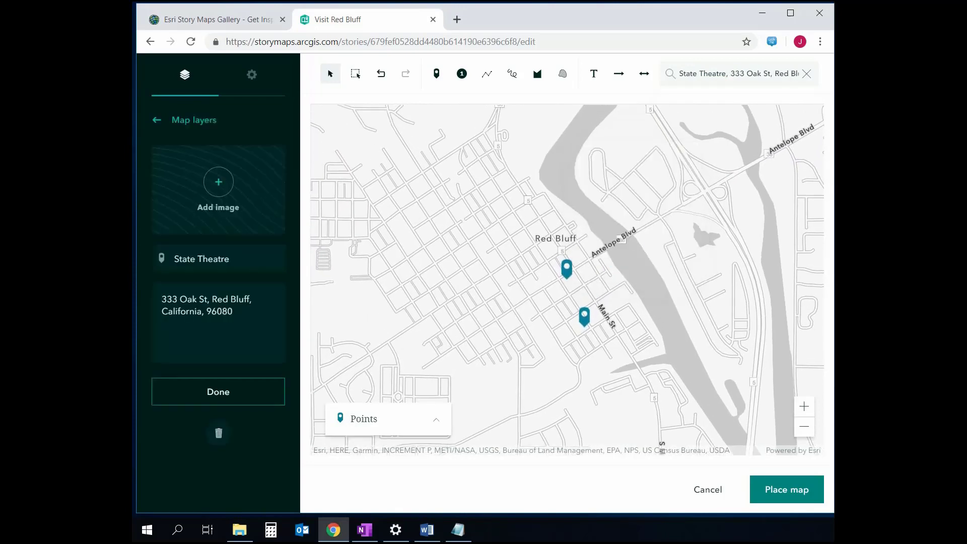
Step: Find "Washington and Pine Street, Red Bluff" by location and add the intersection to the express map as a point
key("alt+Tab")
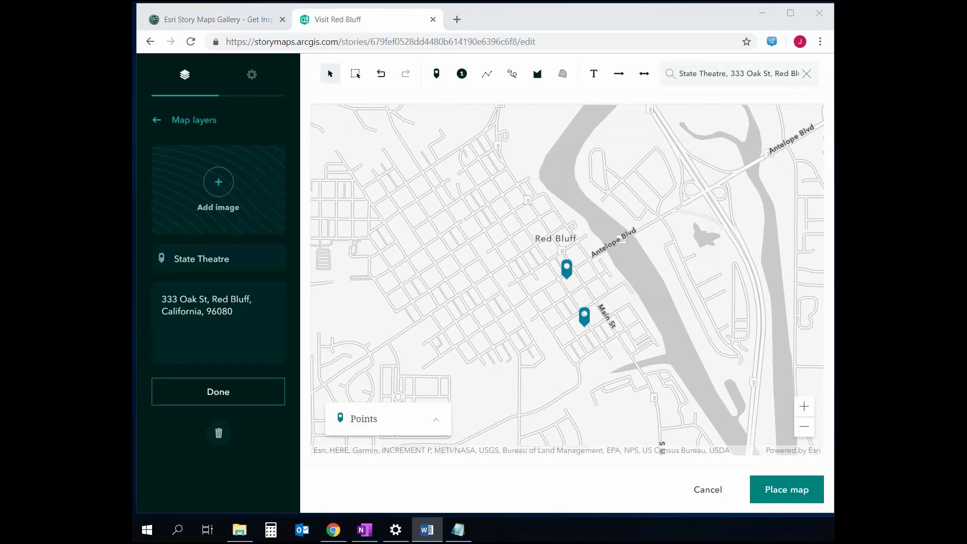
left_click(808, 74)
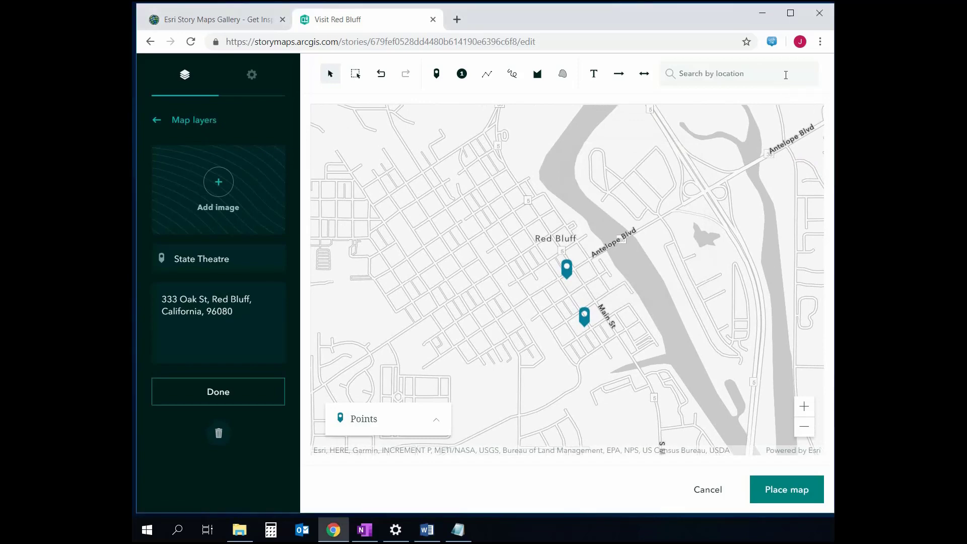
type("Washington and Pine Street, Red Bluff")
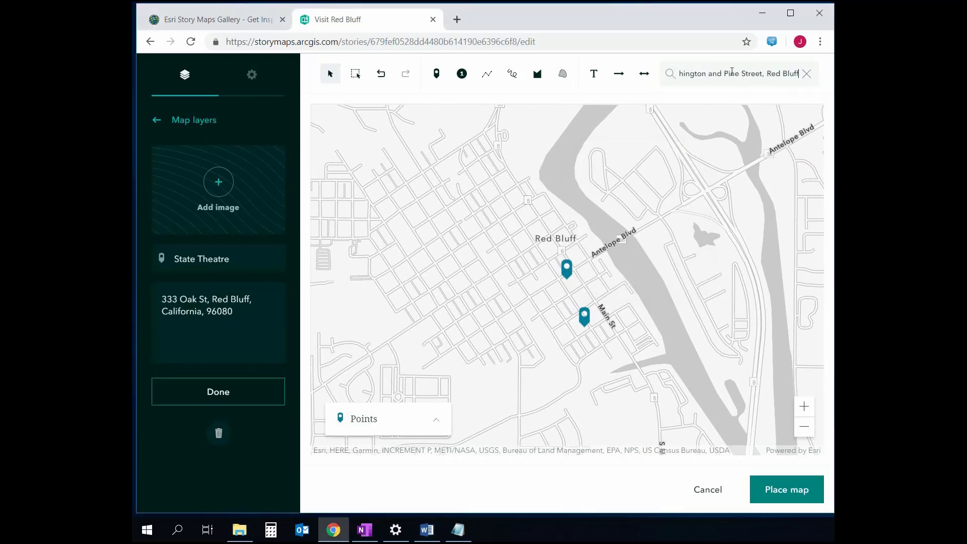
left_click(732, 112)
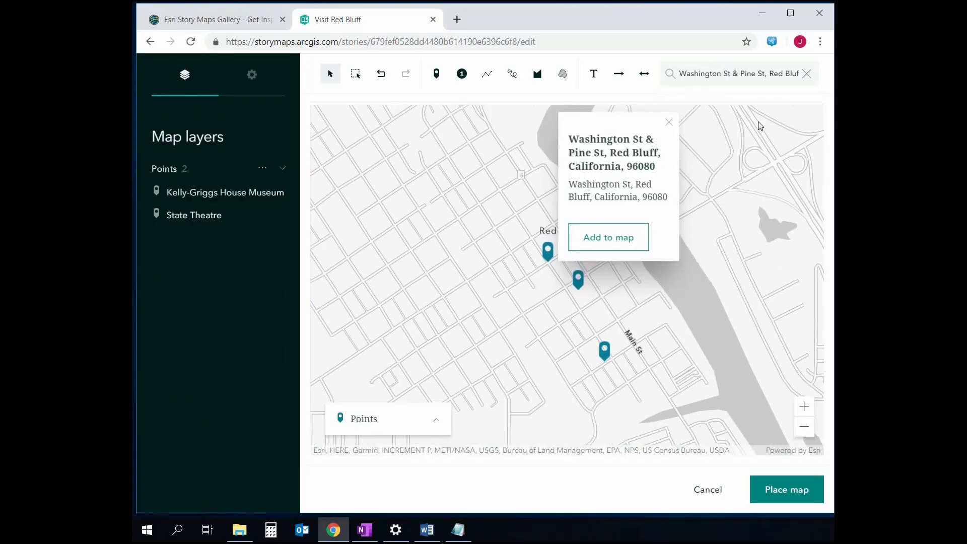
left_click(658, 247)
Step: Frame all three points with the surrounding Red Bluff streets and place the express map in the story
scroll(634, 254, "down", 3)
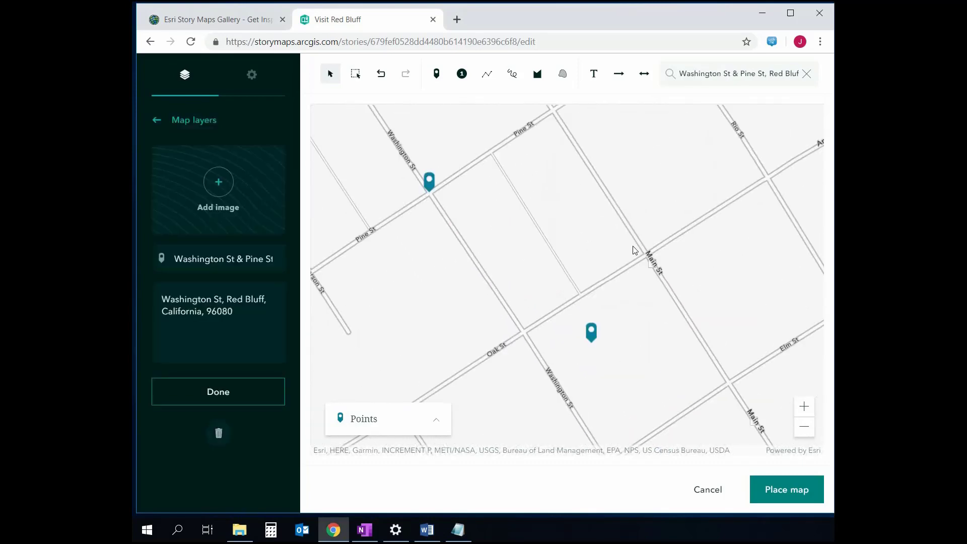
scroll(634, 254, "down", 1)
scroll(642, 257, "up", 1)
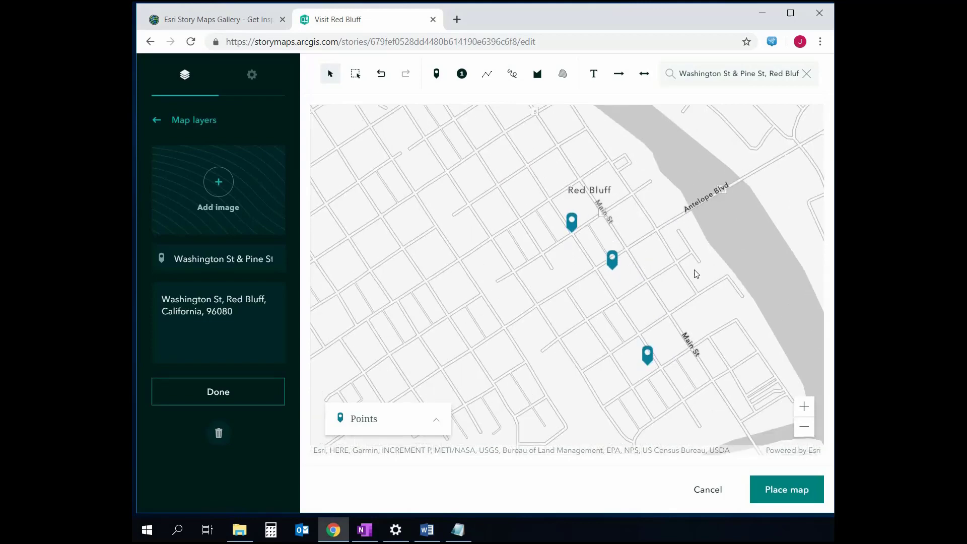
left_click_drag(695, 273, 661, 259)
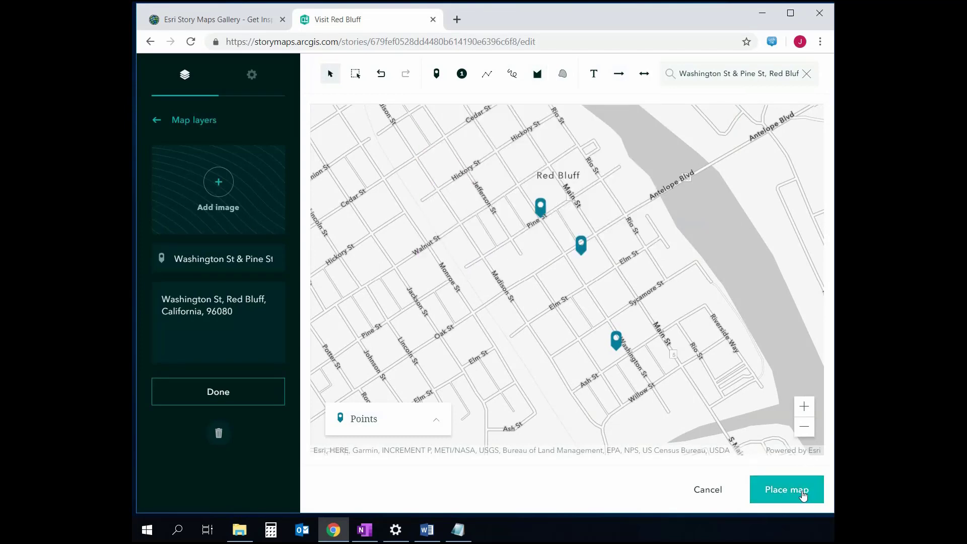
left_click(804, 496)
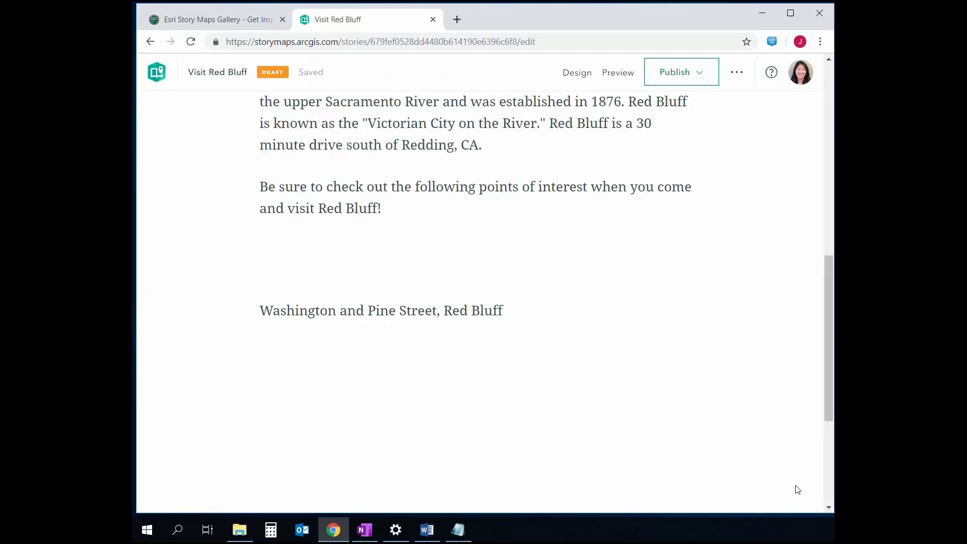
Step: Examine the placed express map in the story, including its three points and its zoom controls
scroll(741, 240, "down", 5)
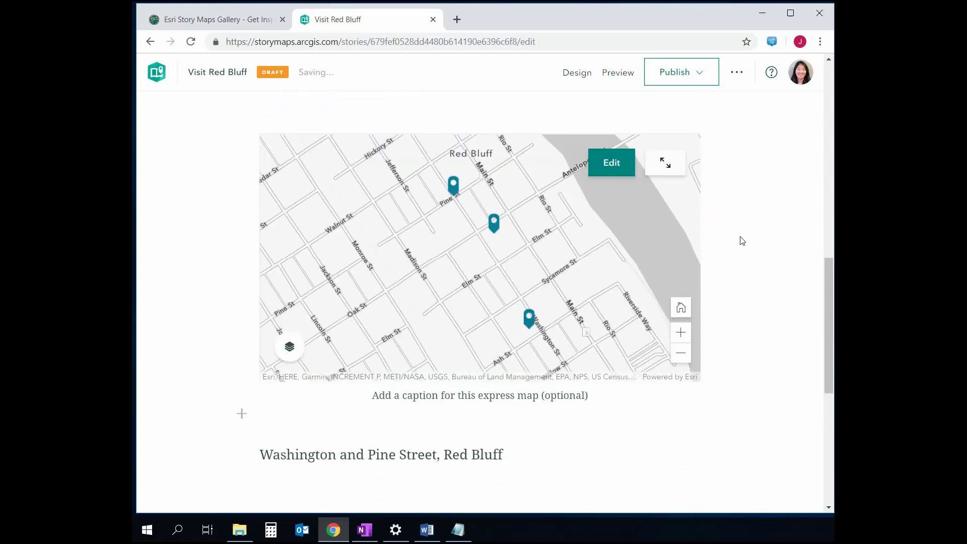
scroll(742, 242, "down", 1)
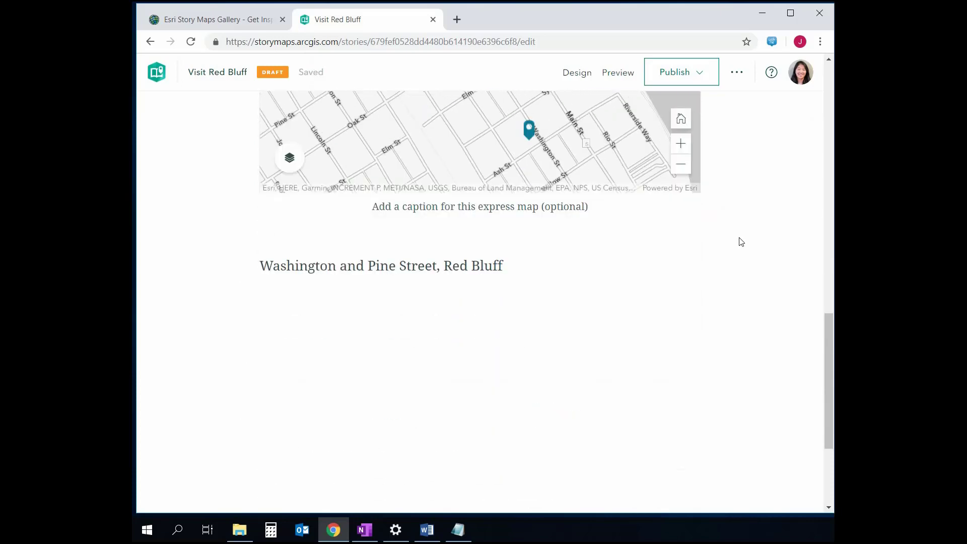
scroll(731, 250, "up", 2)
left_click_drag(567, 183, 533, 147)
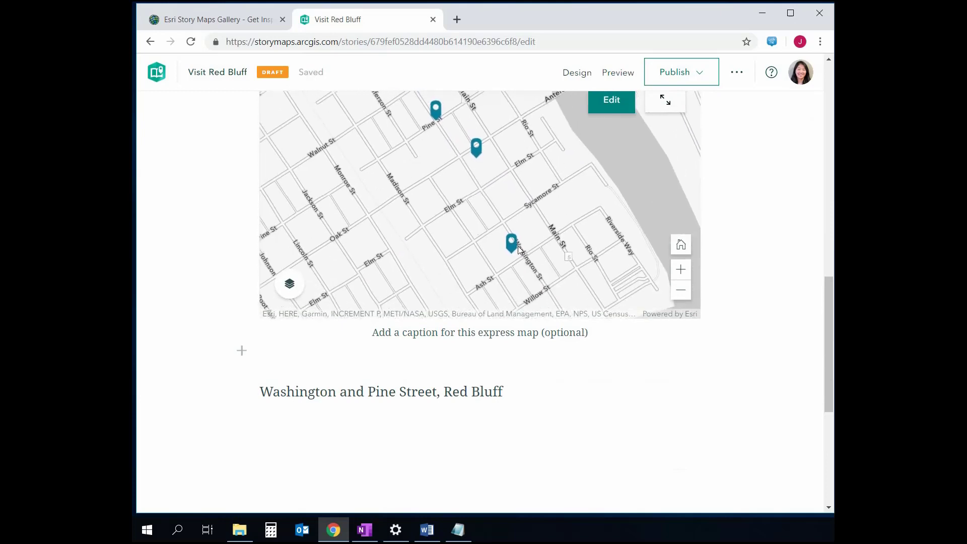
mouse_move(515, 249)
left_click(680, 277)
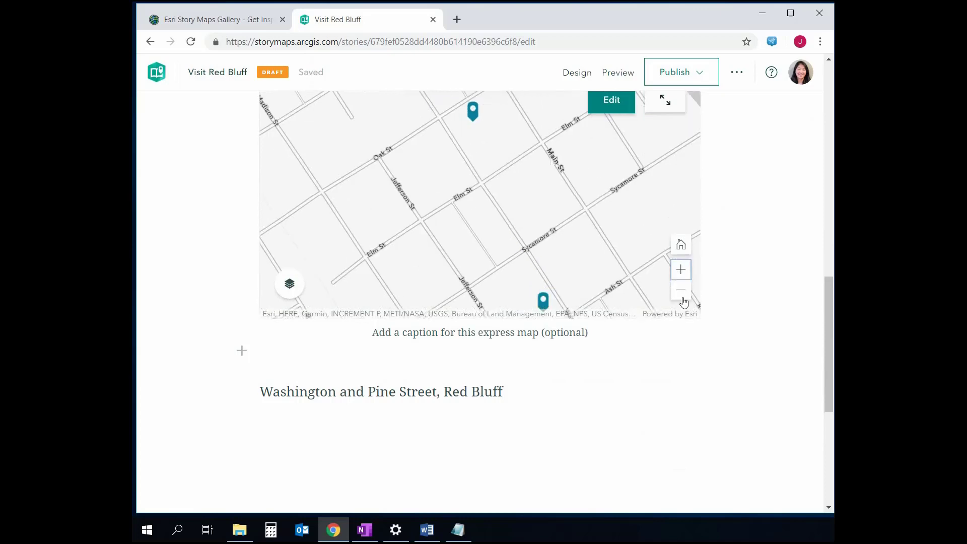
left_click(681, 292)
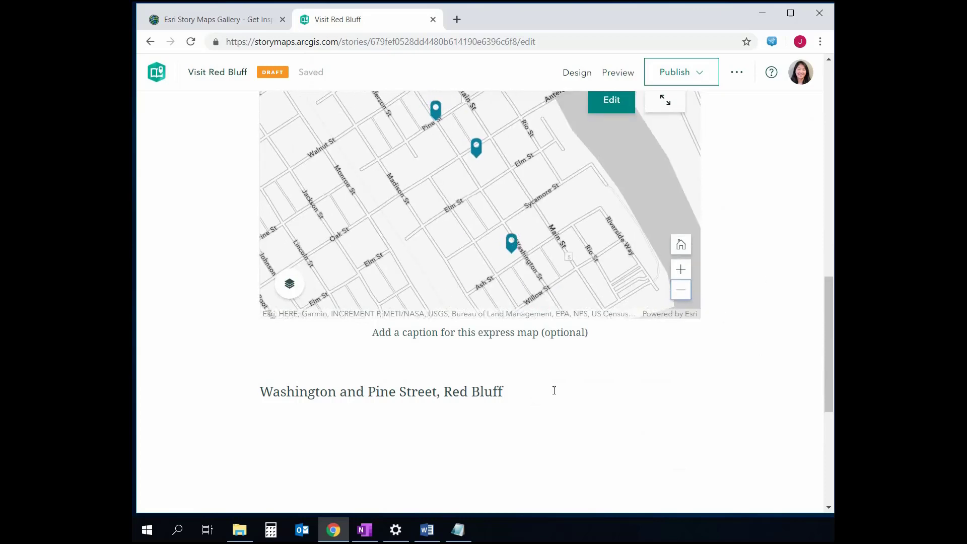
Step: Add the heading "Kelly-Griggs Museum" beneath the "Washington and Pine Street, Red Bluff" text
key("alt+Tab")
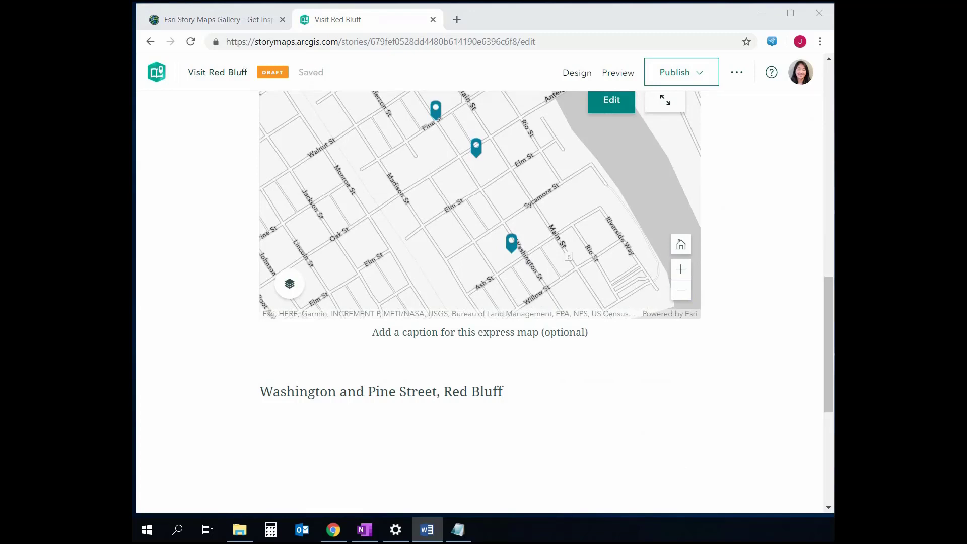
left_click(512, 398)
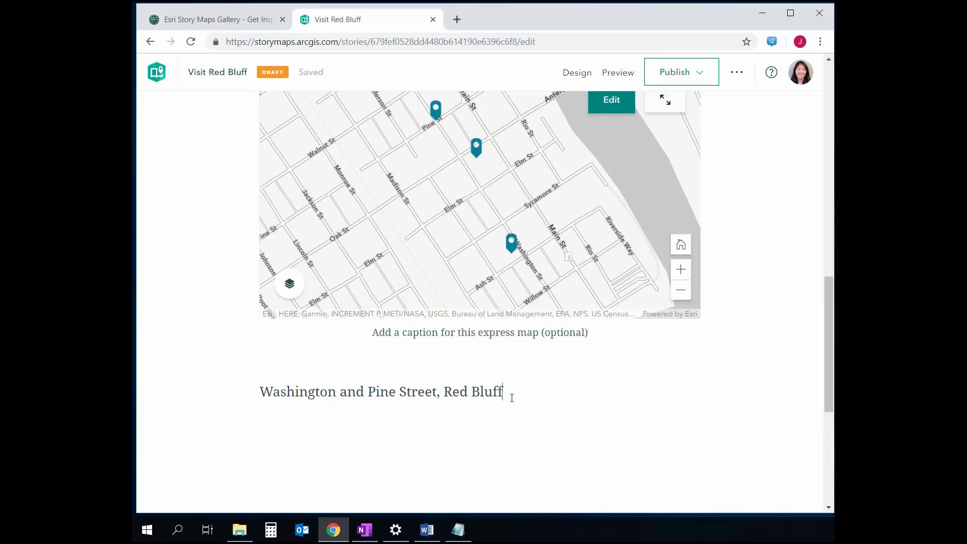
key("Return")
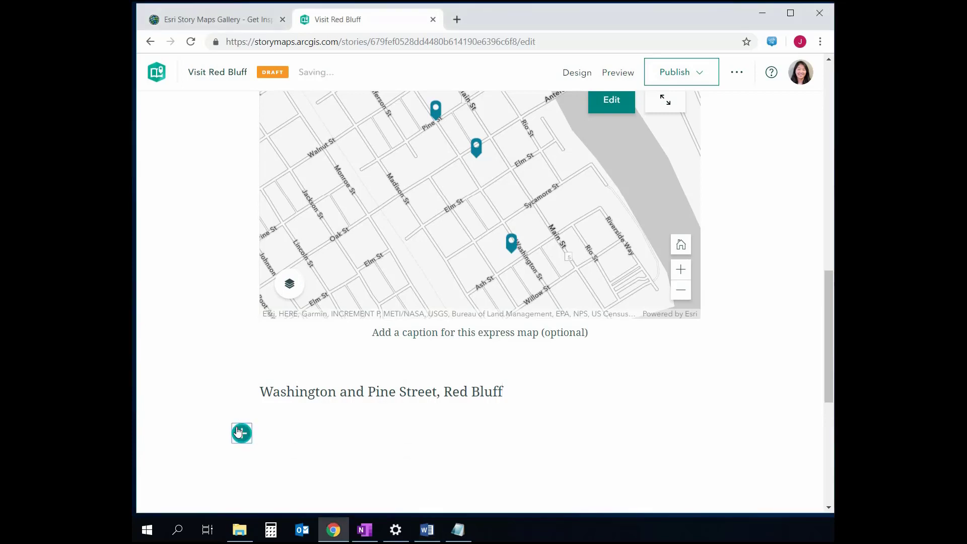
left_click(241, 434)
left_click(335, 292)
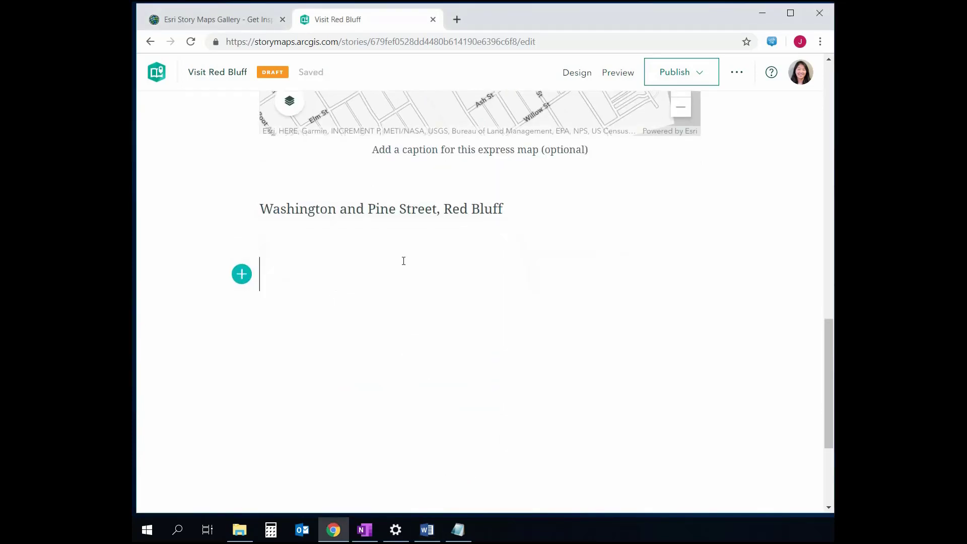
type("Kelly-Griggs Museum")
Step: Copy the museum's address, its description and "For more information, check out the link below:" from the Word notes into the story under the museum heading
key("alt+Tab")
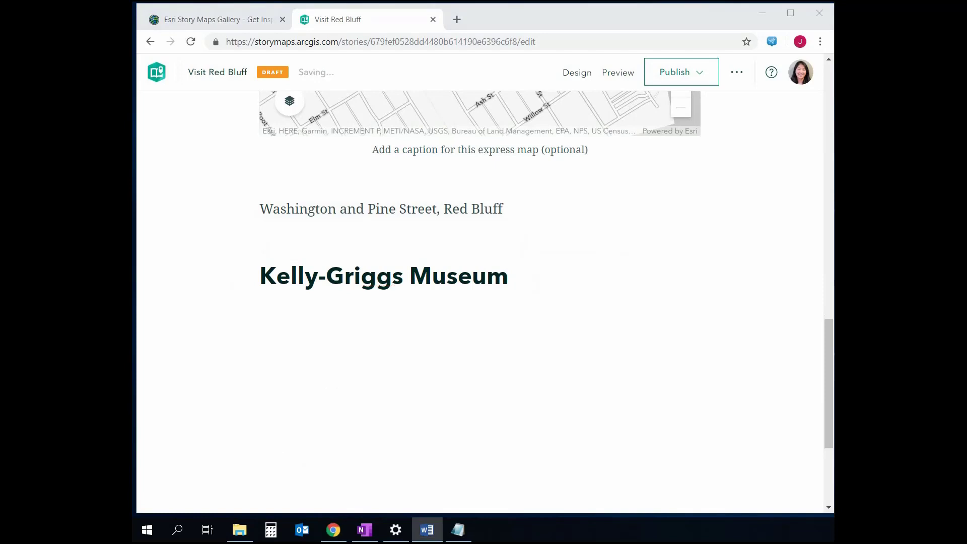
key("alt+Tab")
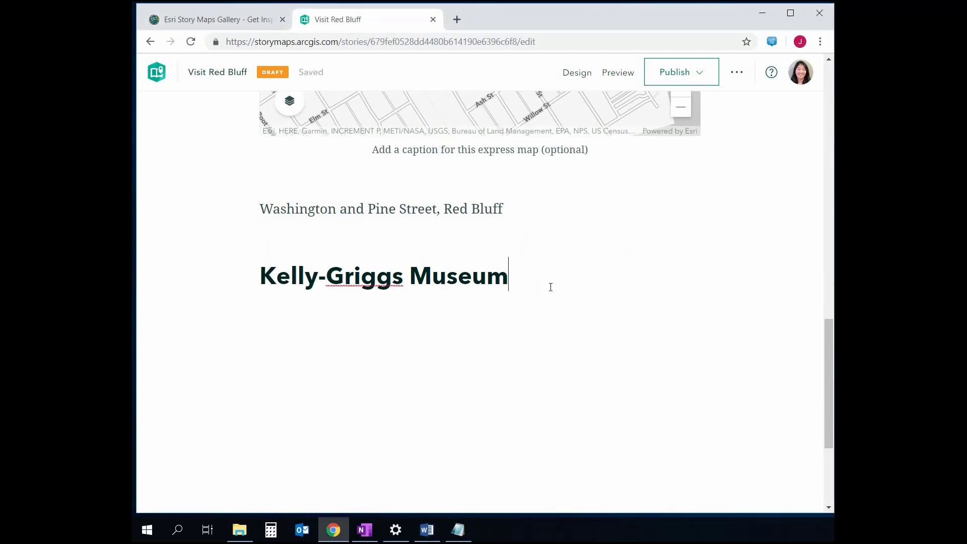
key("Return")
type("Address: 311 Washington Street, Red Bluff, CA 96080 The Kelly-Griggs Museum is a classical two-story Victorian home built in the 1880s. Museum guides lead tours through rooms where Victorian-garbed mannequins grace the authentic antique furnishings of the period. Also on display are Native American artifacts, and the Pioneer Room is filled with photographs of Tehama County. For more information, check out the link below:")
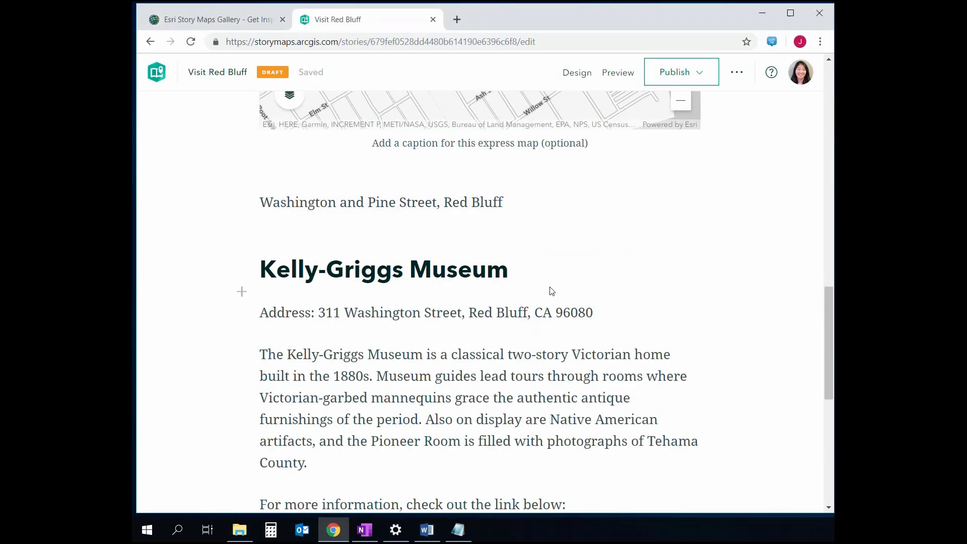
scroll(508, 360, "down", 3)
key("Return")
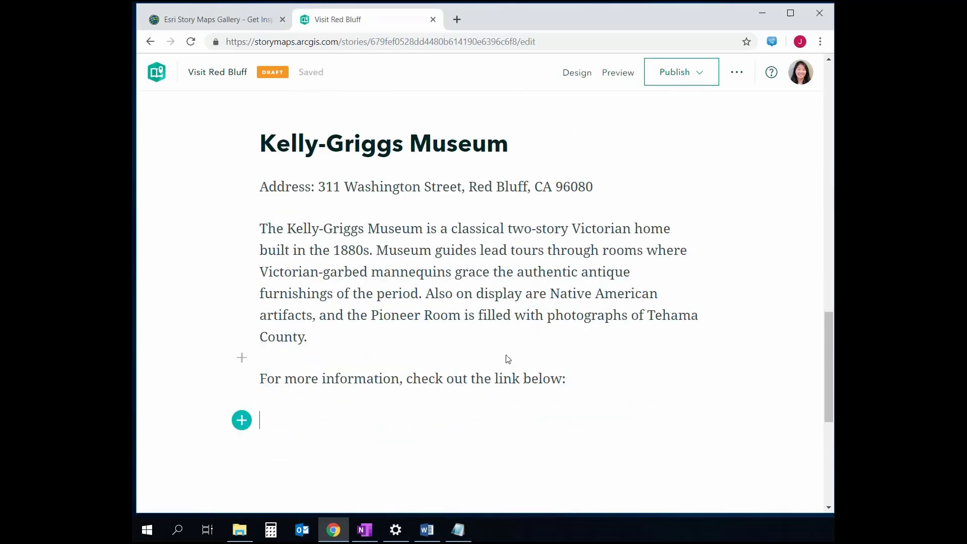
left_click(244, 424)
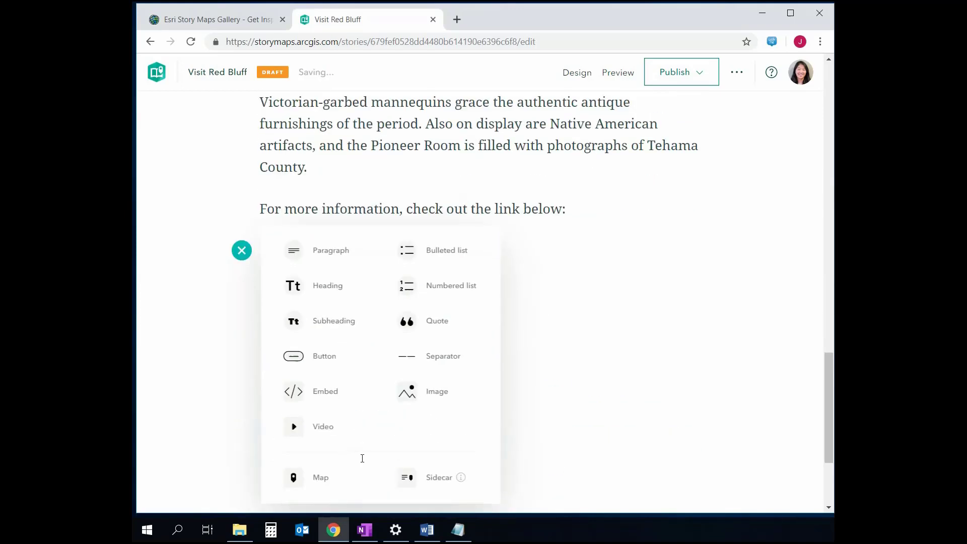
left_click(335, 398)
key("alt+Tab")
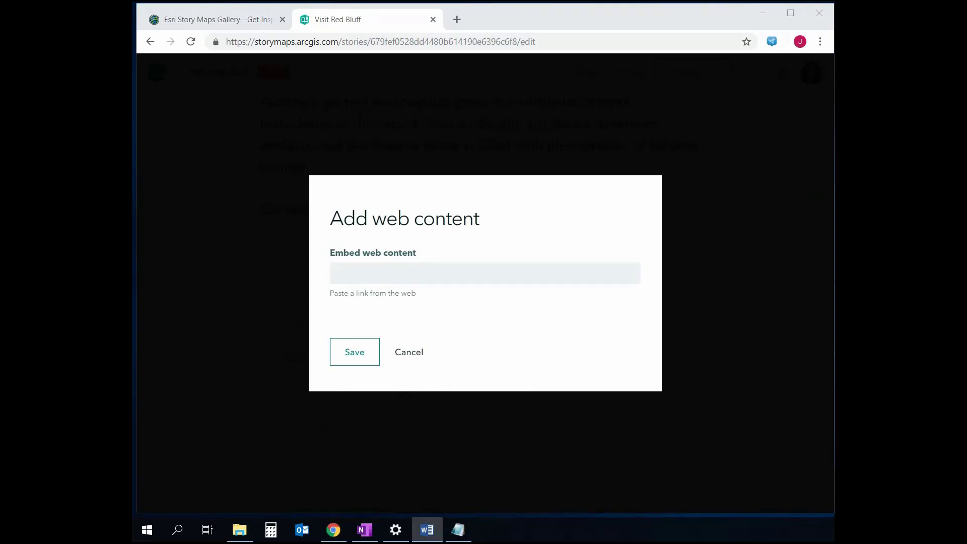
left_click(551, 266)
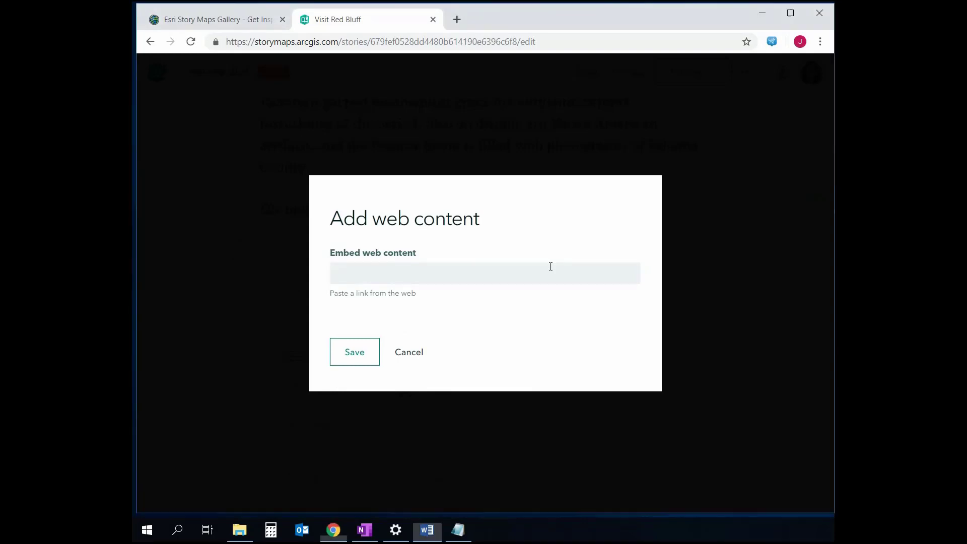
type("https://www.facebook.com/KellyGriggsHouseMuseum/")
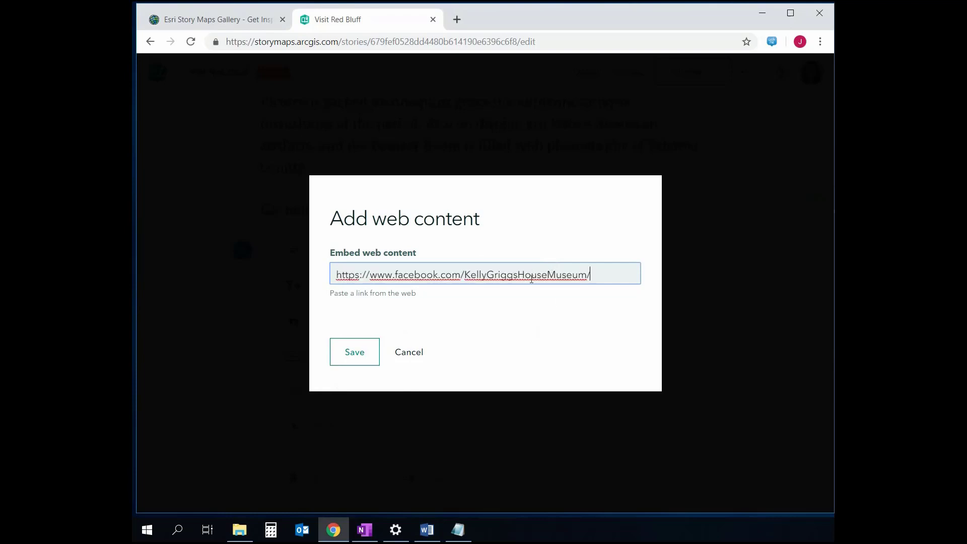
left_click(371, 352)
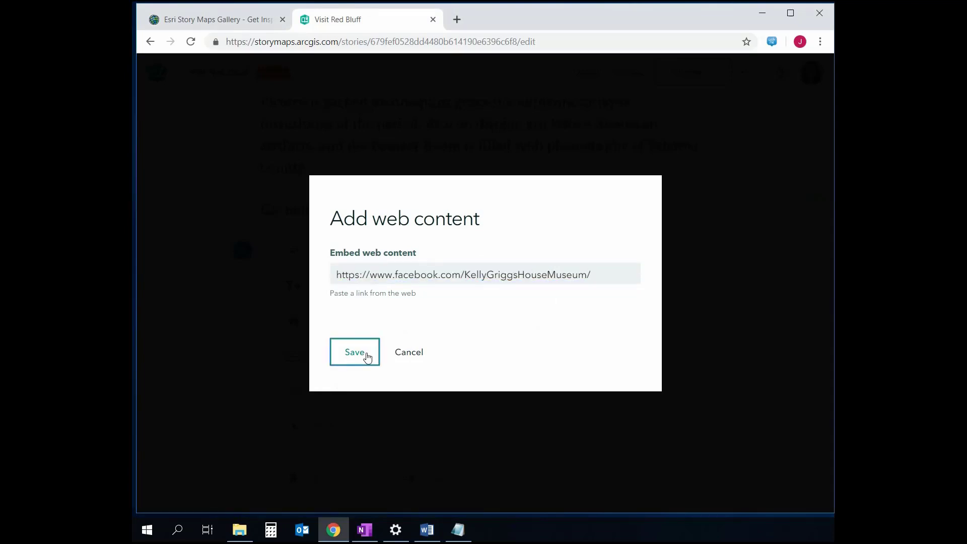
scroll(722, 268, "down", 3)
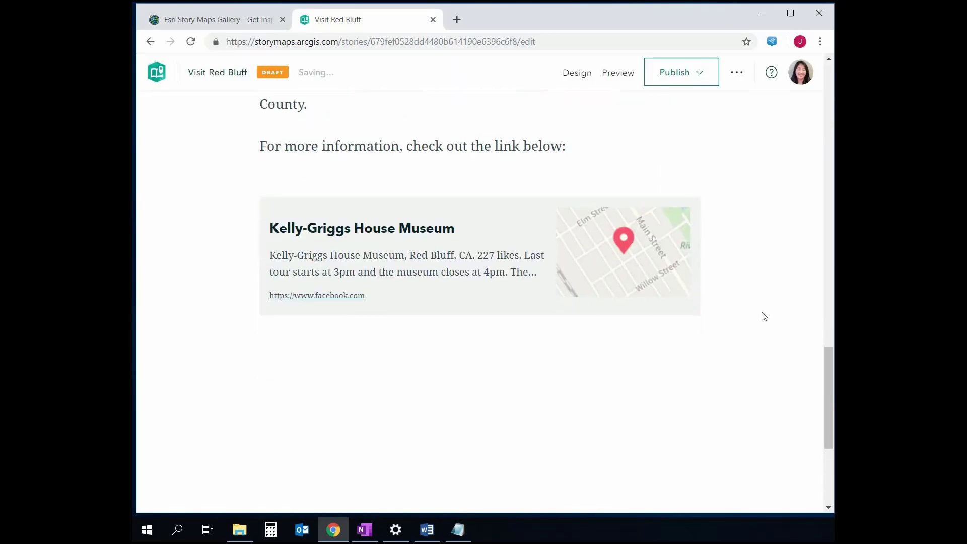
mouse_move(444, 178)
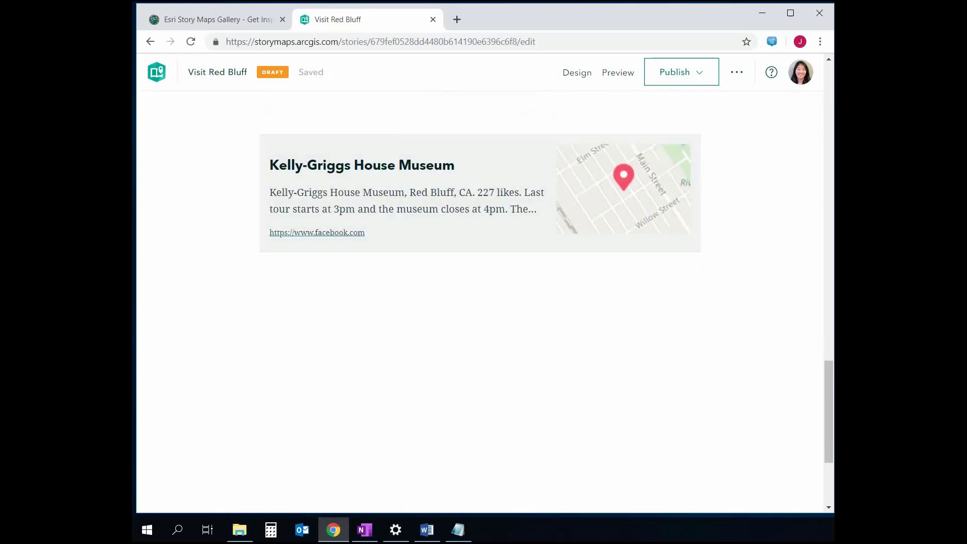
Step: Add the heading "State Theatre" beneath the embedded museum link card
key("alt+Tab")
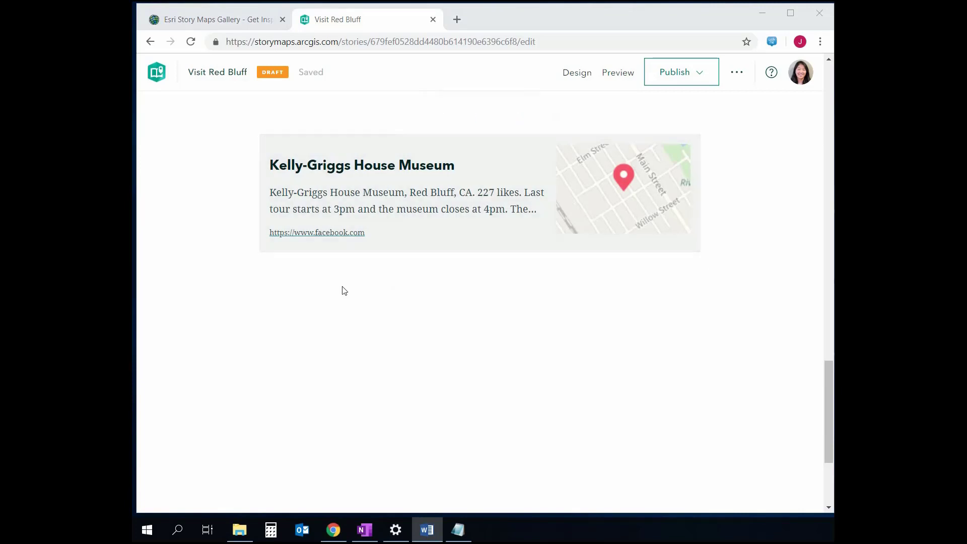
left_click(247, 299)
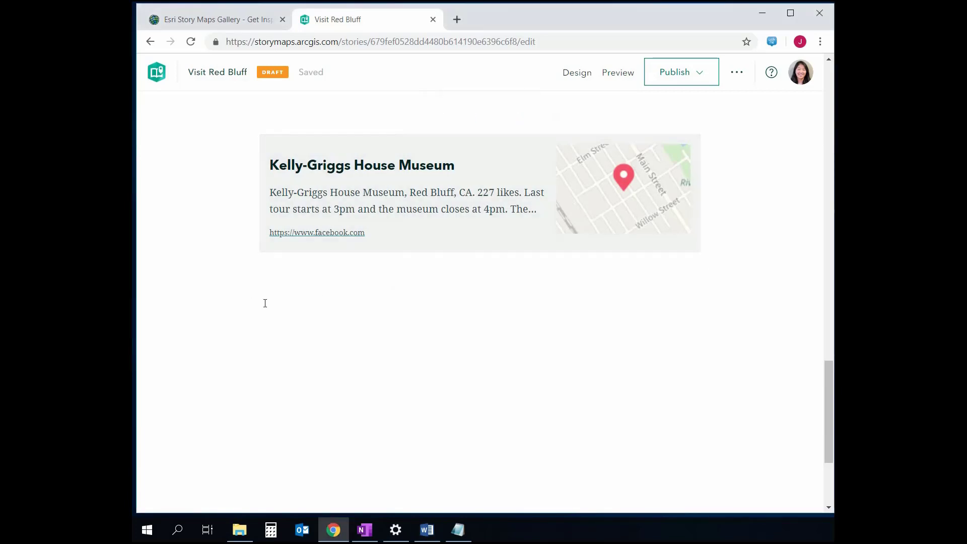
left_click(244, 304)
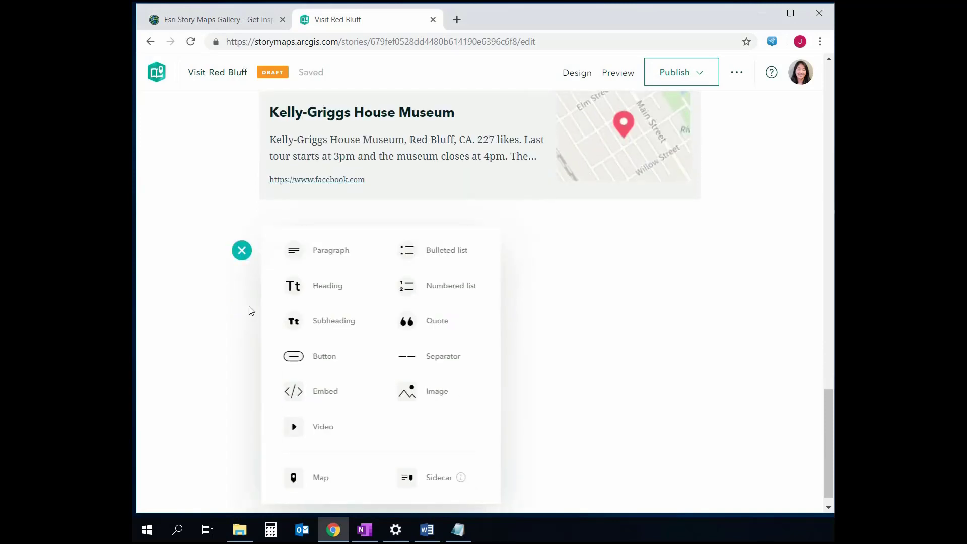
left_click(330, 292)
type("State Theatre")
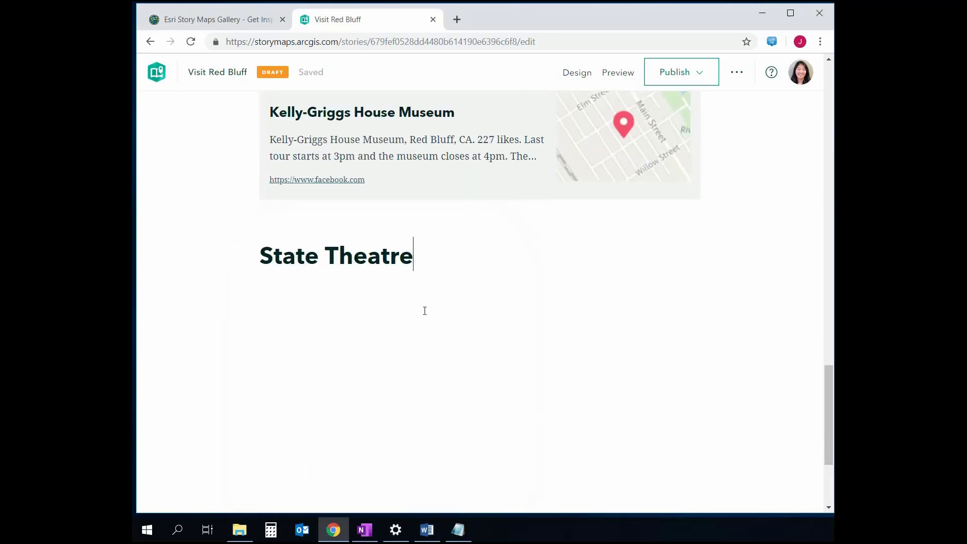
Step: Copy the theatre's address and history paragraph from the Word notes into the story under the State Theatre heading
key("alt+Tab")
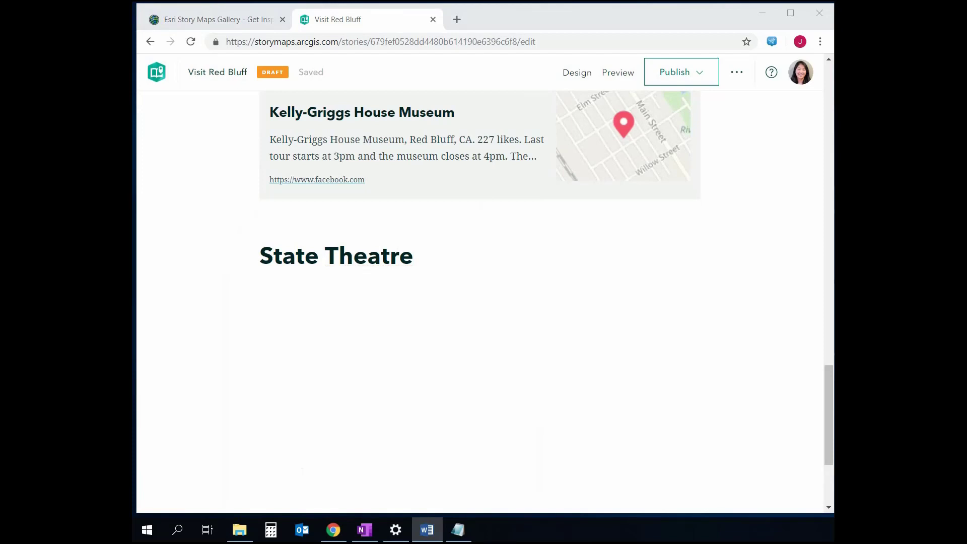
left_click(460, 260)
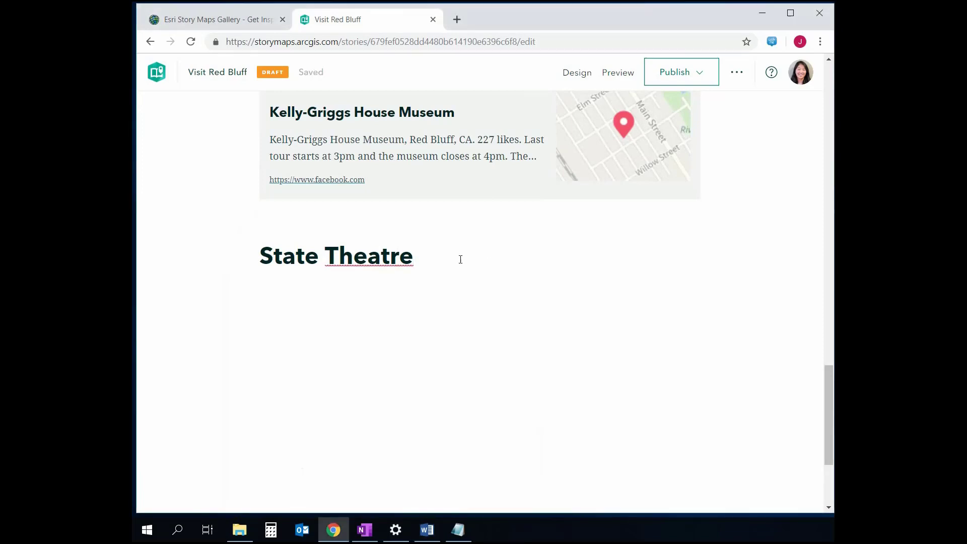
key("Return")
type("Address: 333 Oak Street, Red Bluff, CA 96080 The Red Bluff State Theatre sits on the corner of Oak Street and Washington Street. The original structure was built in 1908 and known as the Opera House; however, this building was destroyed in a fire in 1944. The theater was rebuilt two years later and is now used as a performing arts center.")
scroll(348, 391, "down", 3)
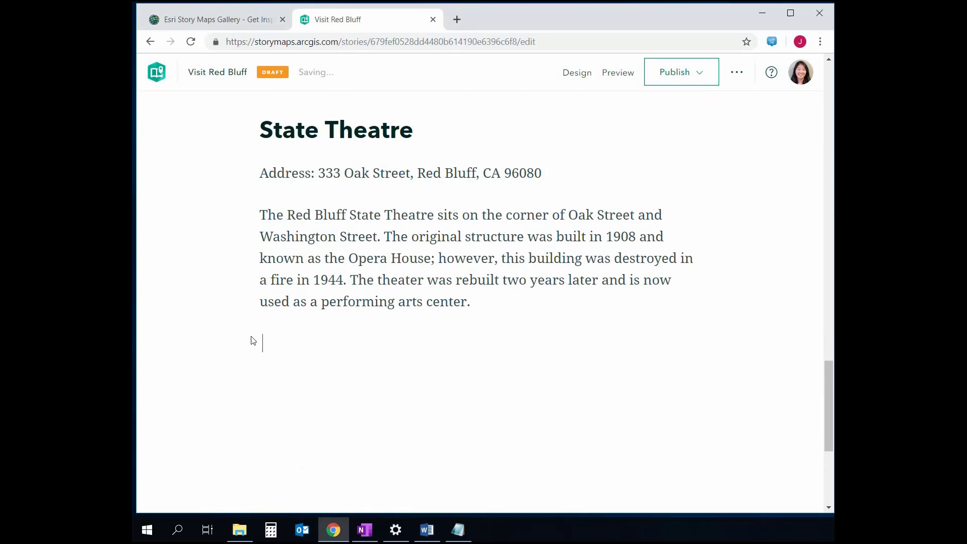
Step: Insert the StateTheatre image from the StoryMap folder beneath the theatre's description
left_click(241, 323)
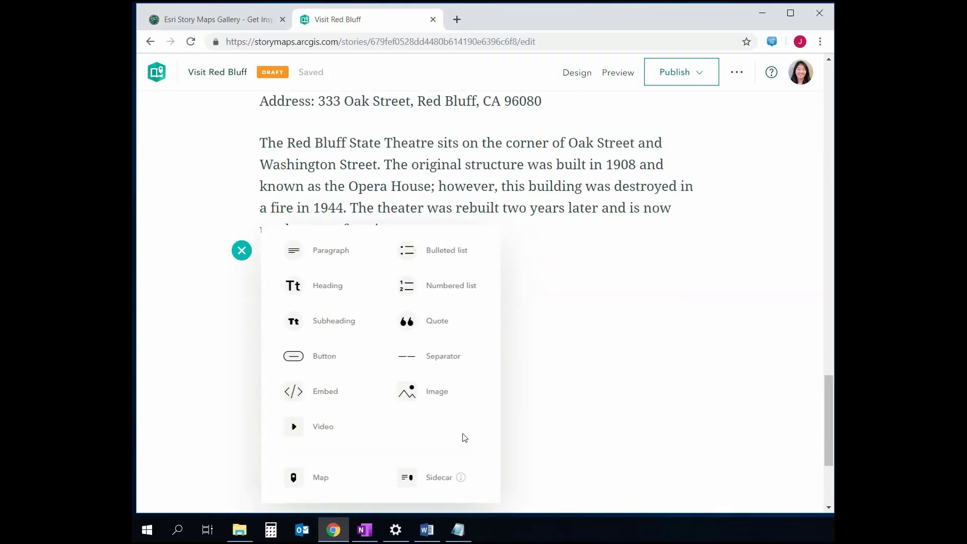
left_click(429, 394)
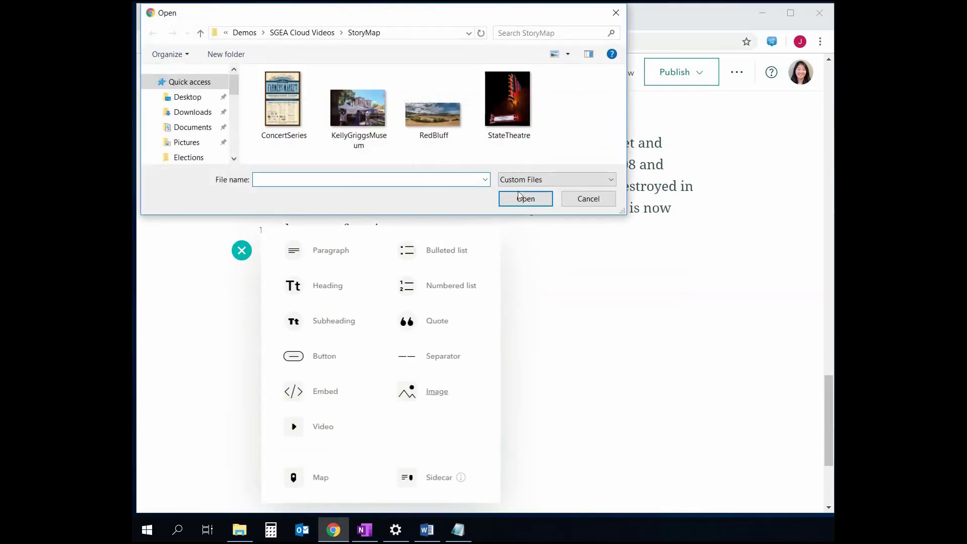
left_click(519, 132)
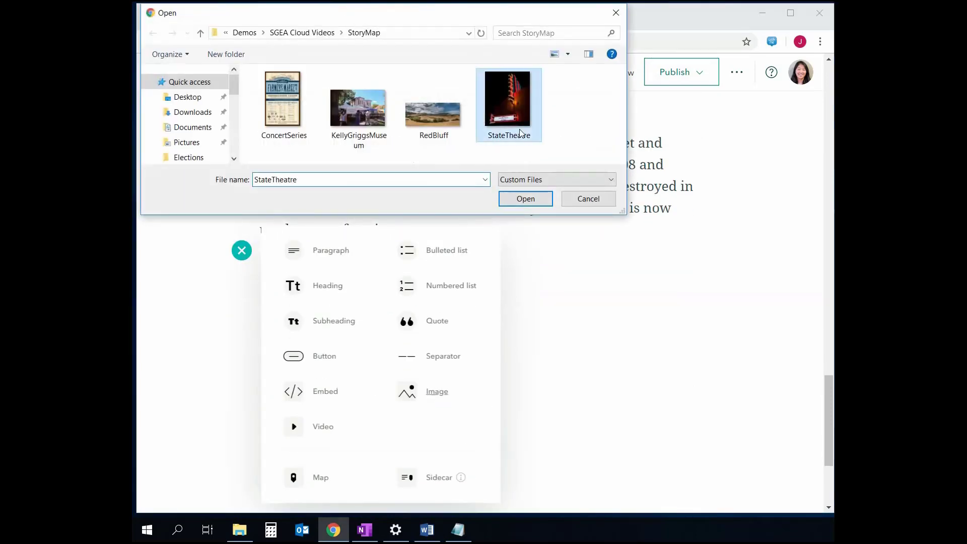
left_click(526, 200)
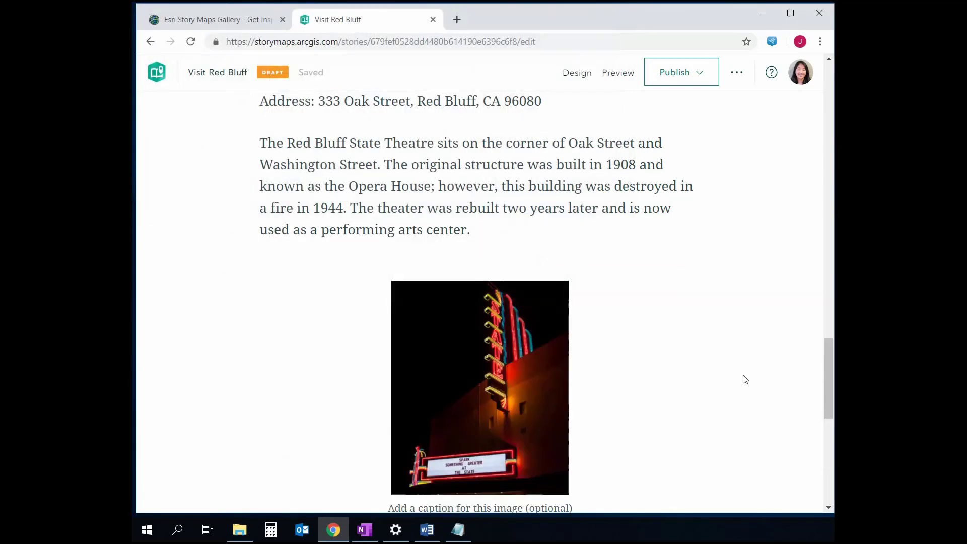
Step: Add a "Buy Tickets" button beneath the theatre image and link it to the statetheatreredbluff.com/box-office/ page copied from the Word notes
scroll(706, 447, "down", 2)
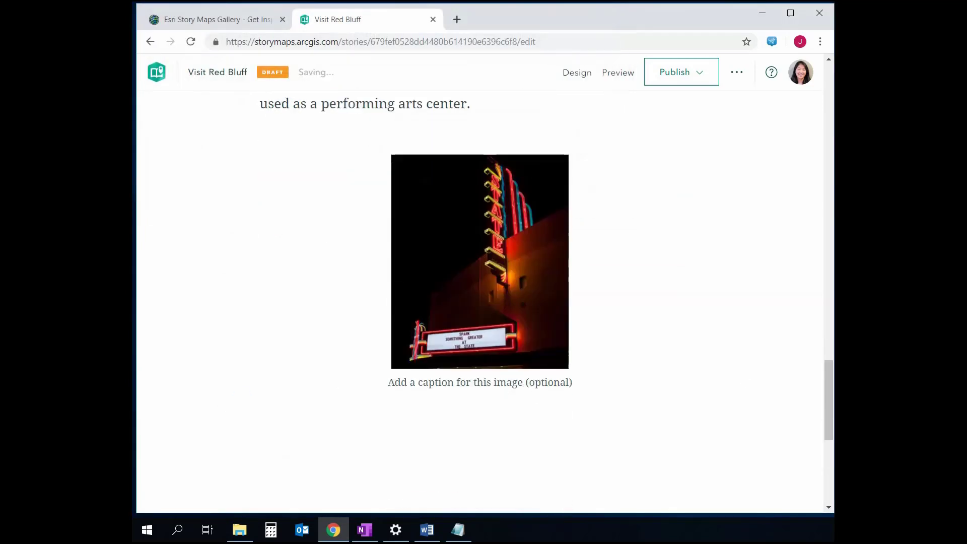
key("alt+Tab")
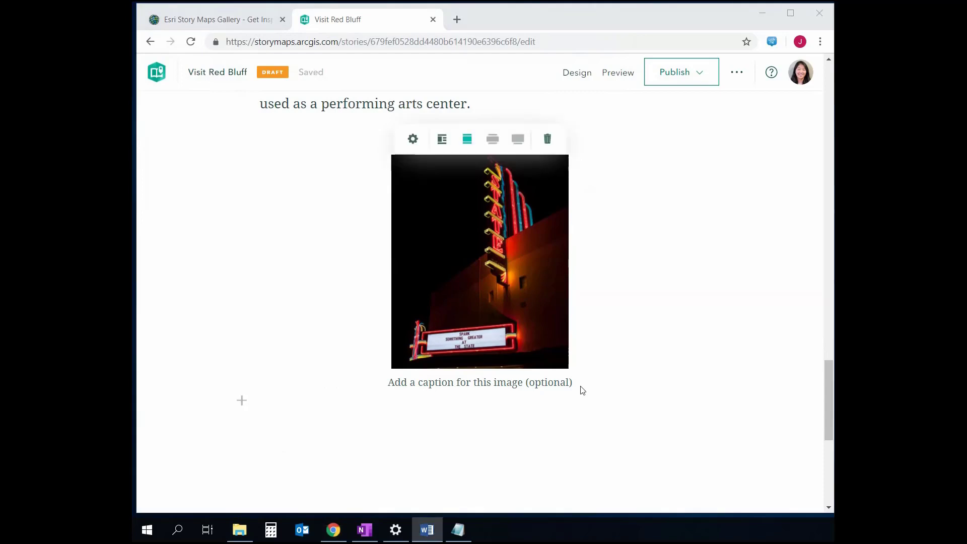
left_click(564, 382)
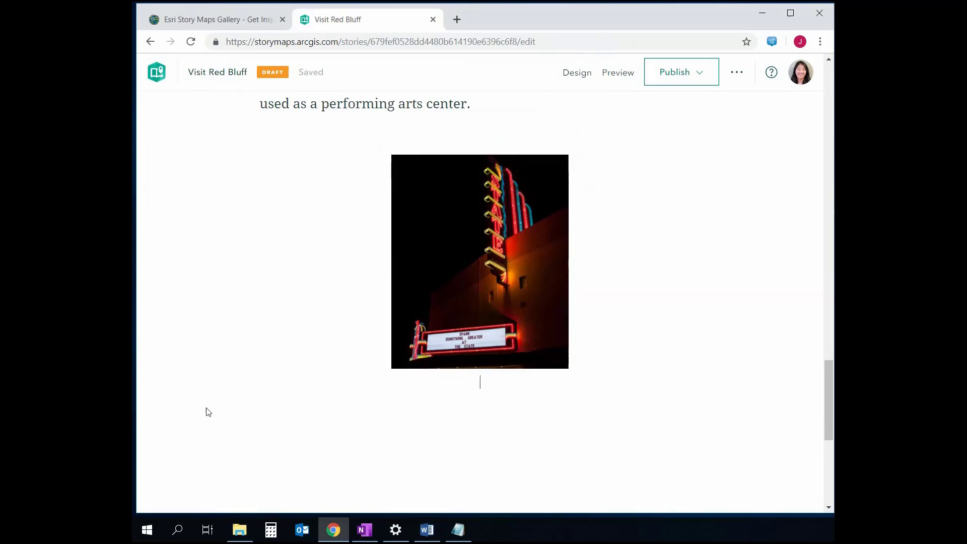
left_click(242, 401)
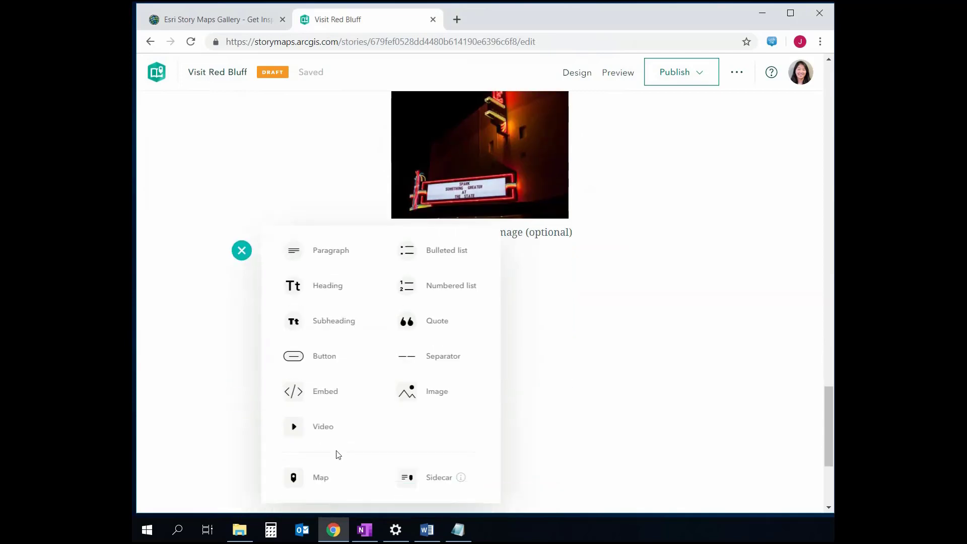
left_click(320, 358)
type("B")
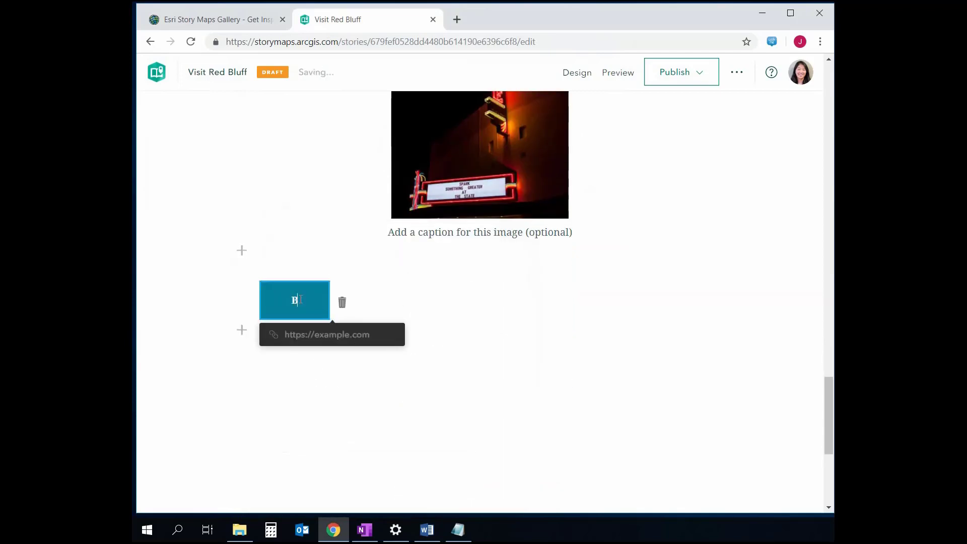
type("uy Tickets")
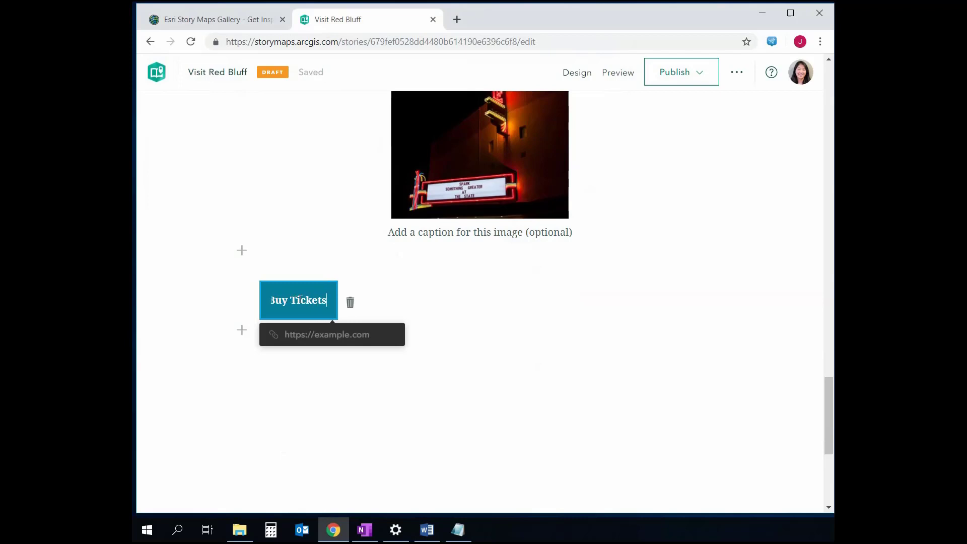
left_click(315, 335)
key("ctrl+v")
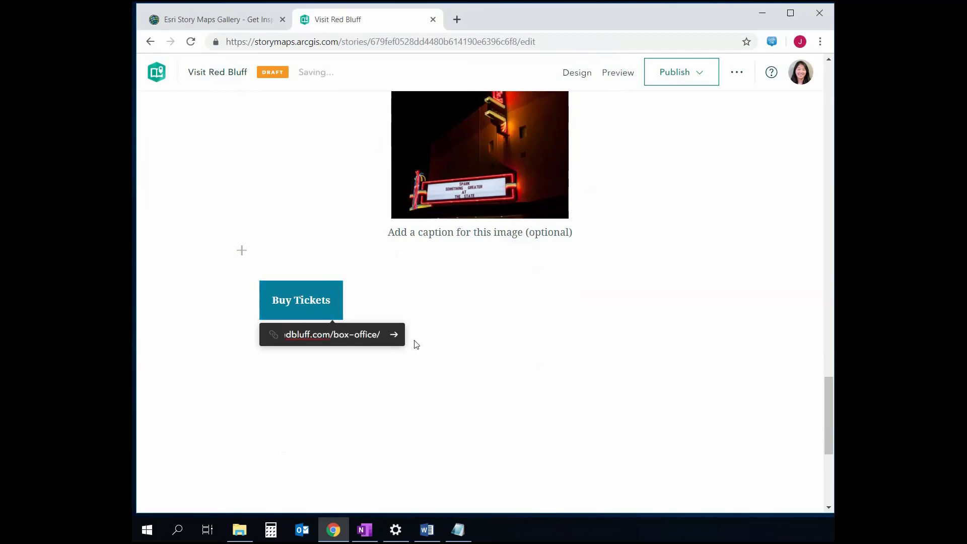
Step: Open the Buy Tickets link to check the theatre's box office page, and return to the Visit Red Bluff story
left_click(395, 335)
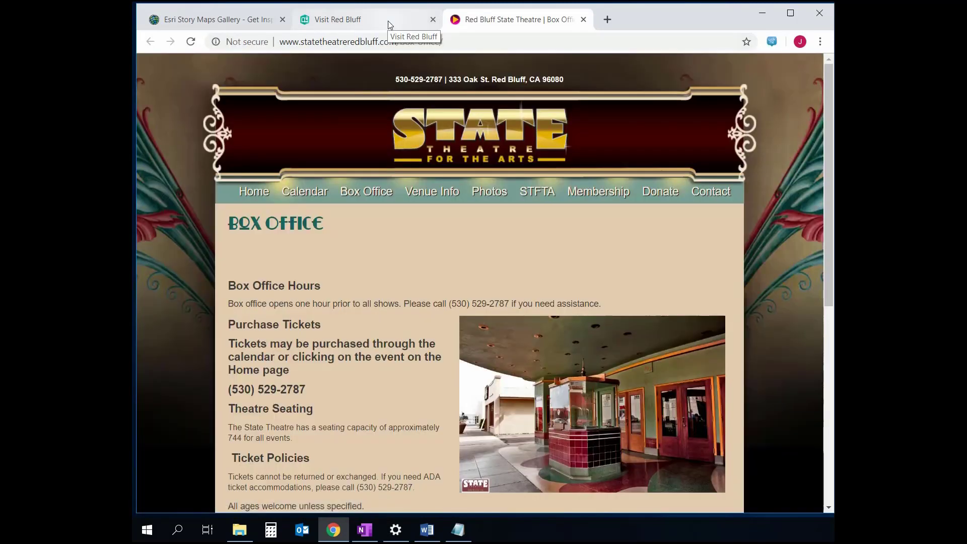
left_click(388, 21)
left_click(441, 344)
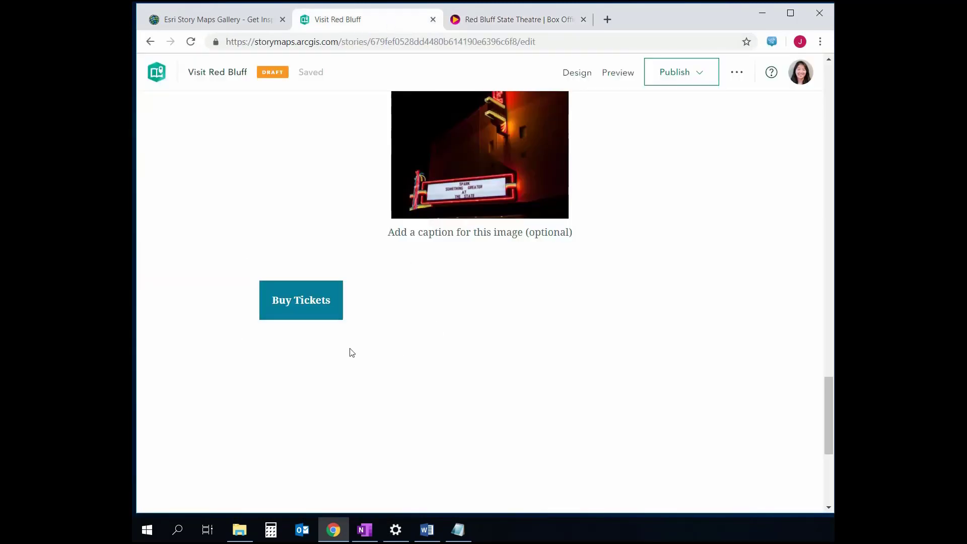
Step: Add the heading "Downtown Farmer's Market and Concert Series" beneath the Buy Tickets button, copying it from the Word notes
key("alt+Tab")
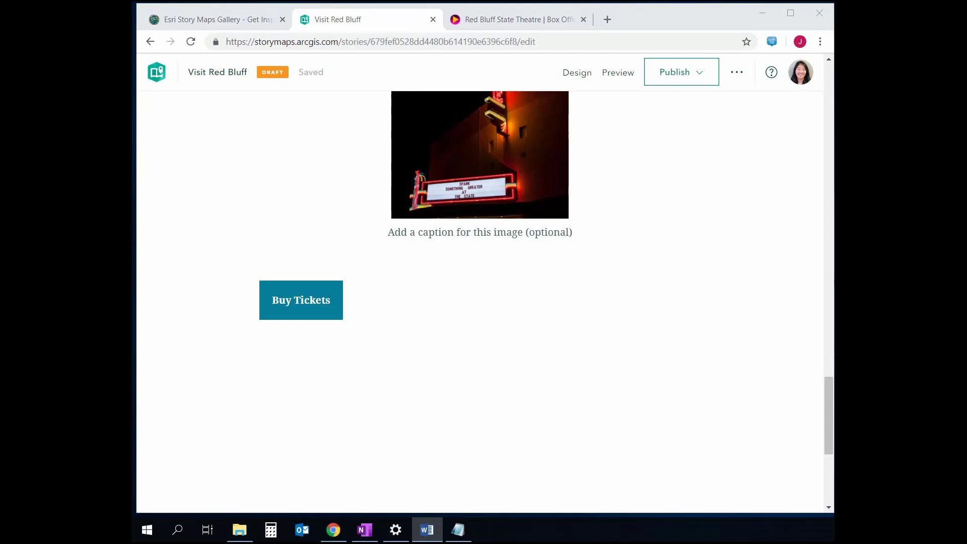
left_click(243, 332)
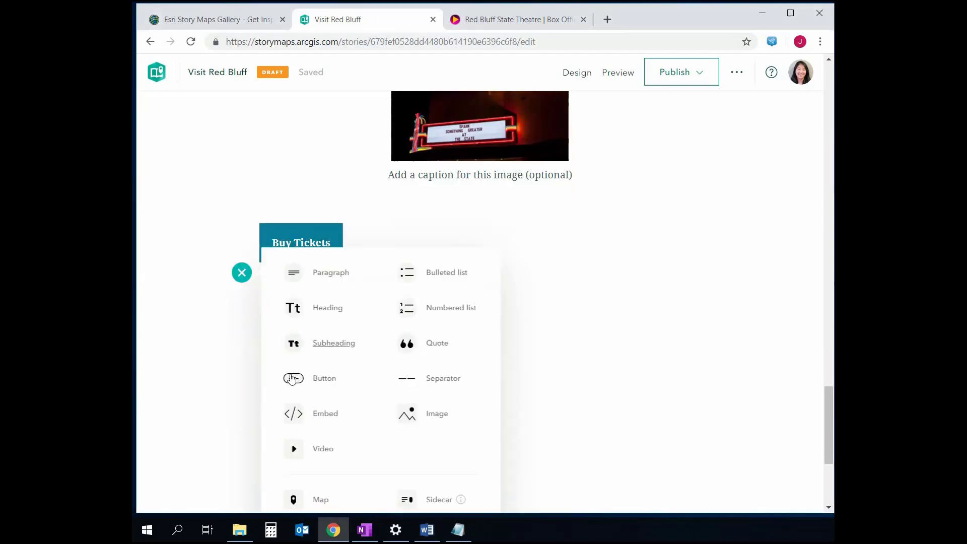
left_click(328, 291)
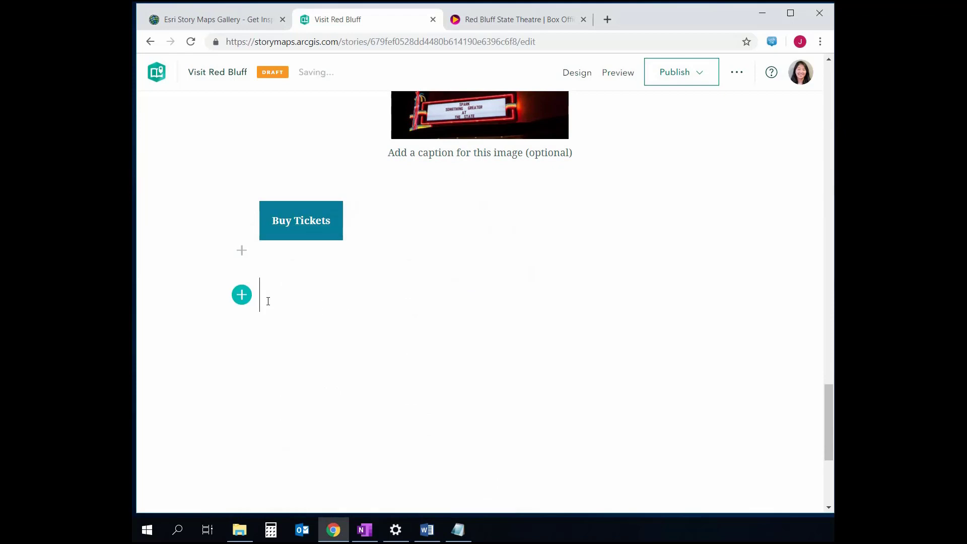
type("Downtown Farmer's Market and Concert Series")
Step: Copy the market's address and concert series paragraph from the Word notes into the story under the Farmer's Market heading
key("alt+Tab")
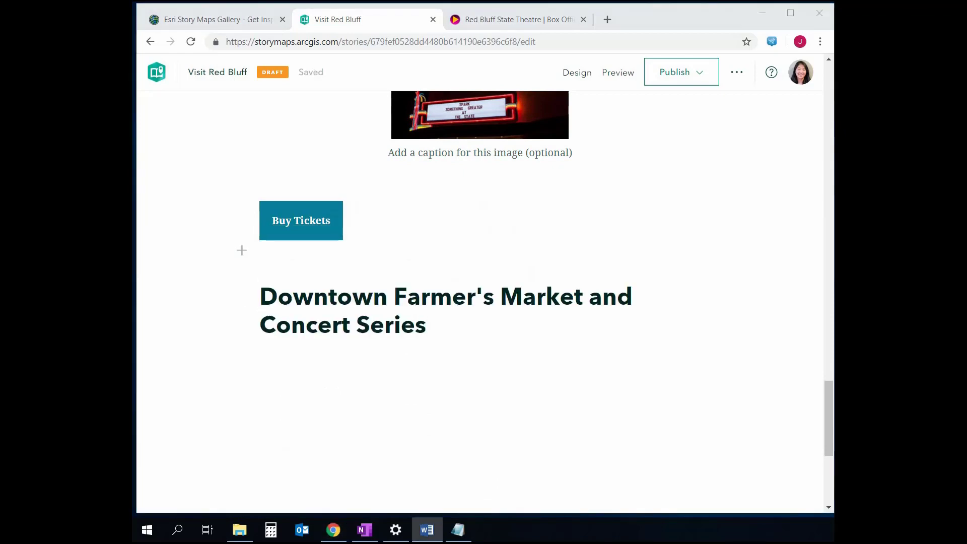
left_click(504, 329)
key("Return")
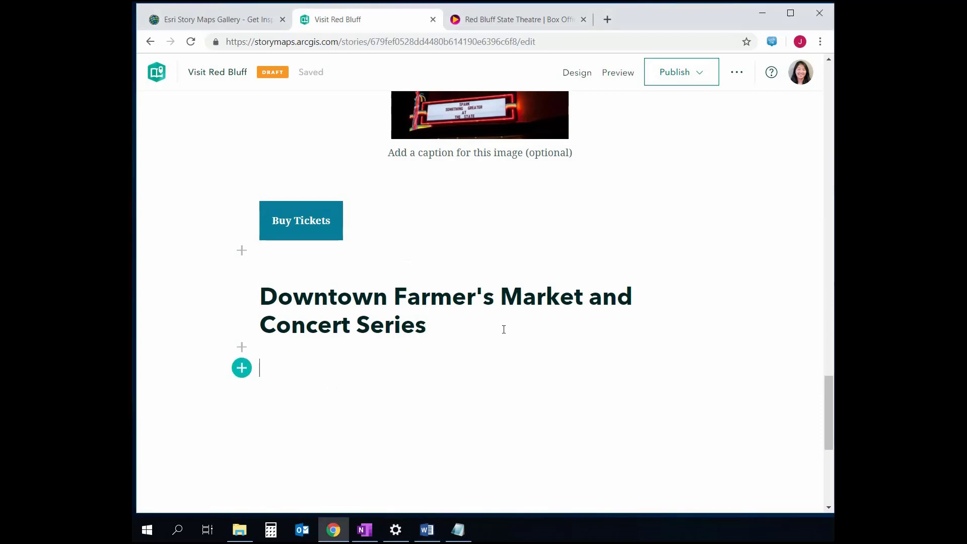
type("Address: Washington and Pine Street, Red Bluff, CA 96080 From June 5th through August 28th, enjoy the Downtown Red Bluff Business Association's Concert Series every Wednesday Night at the Farmers Market from 5-8 PM.")
Step: Insert the ConcertSeries image from the StoryMap folder beneath the concert series paragraph
scroll(501, 363, "down", 3)
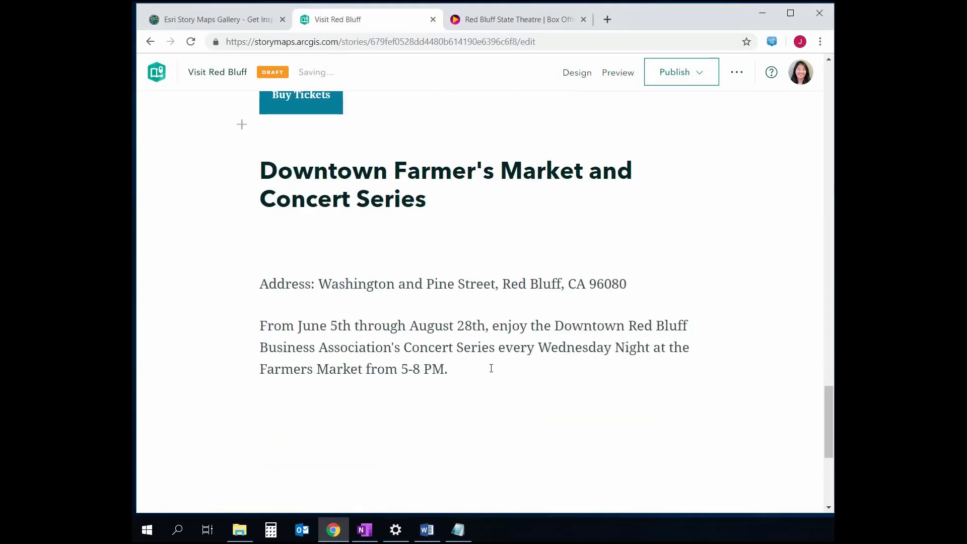
key("Return")
scroll(457, 400, "down", 3)
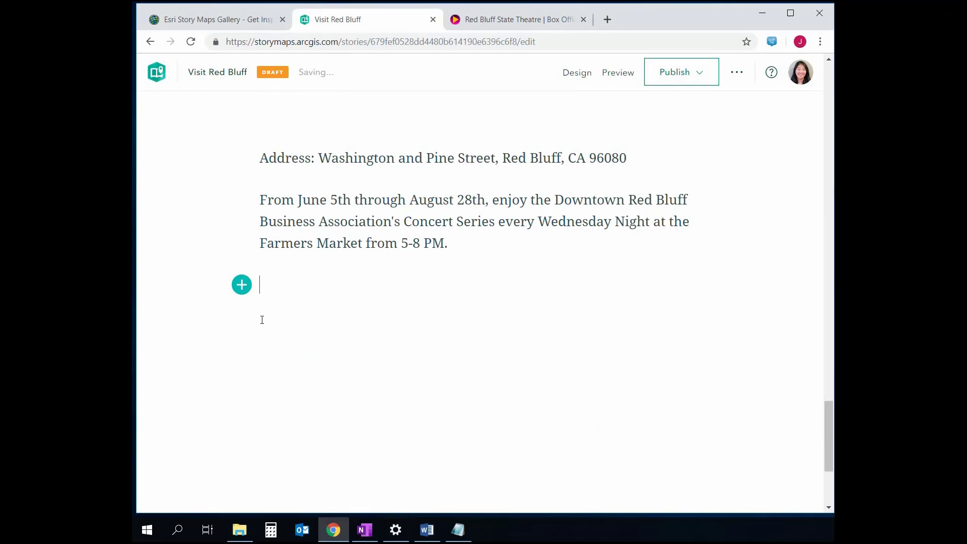
left_click(242, 285)
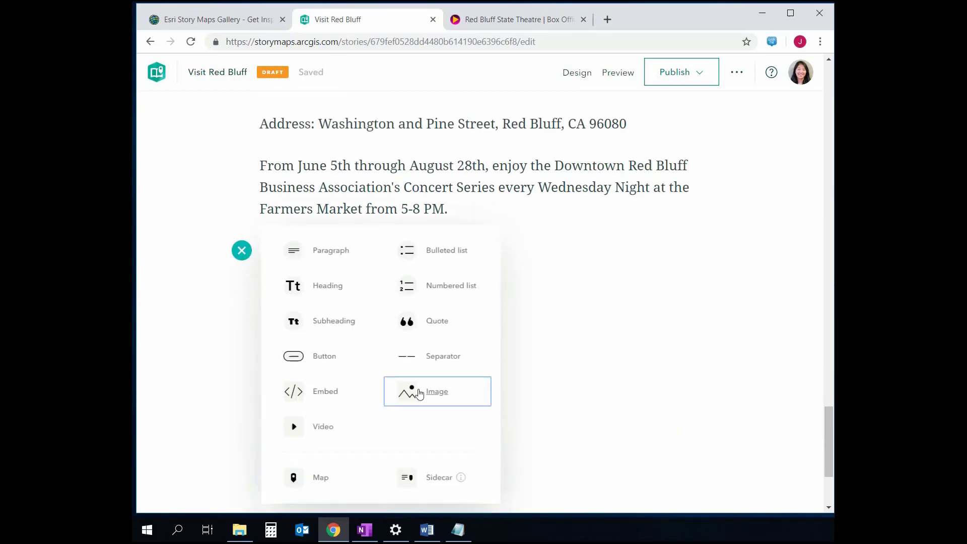
left_click(420, 393)
left_click(284, 100)
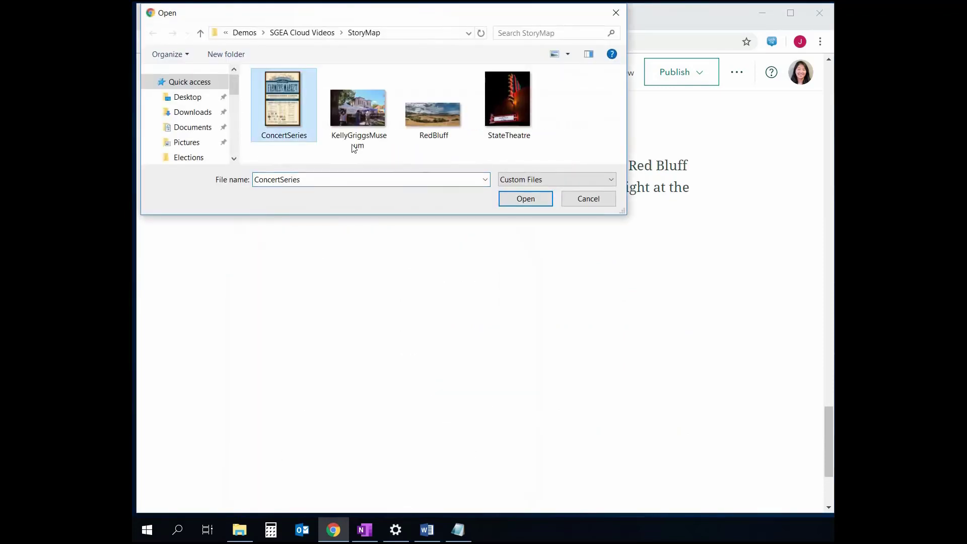
left_click(523, 200)
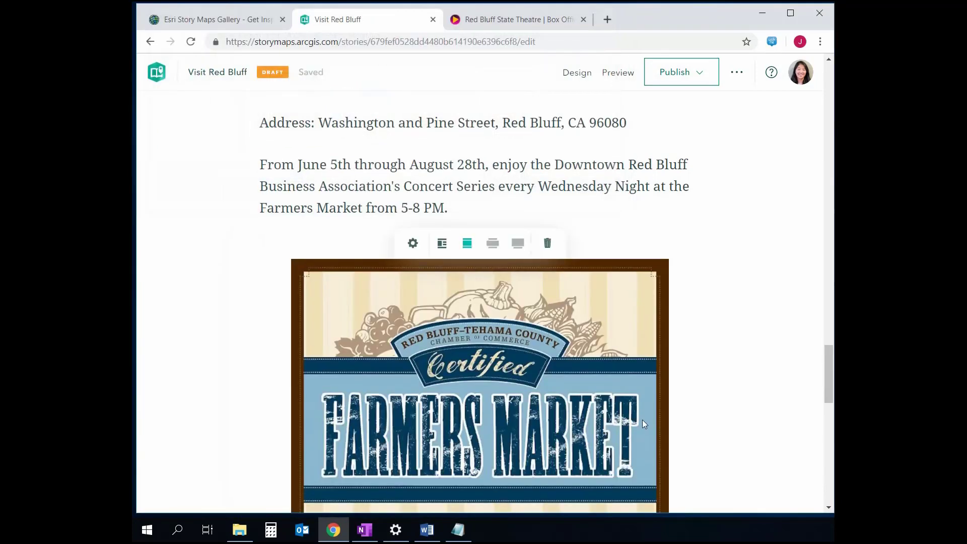
scroll(642, 422, "down", 10)
left_click(560, 359)
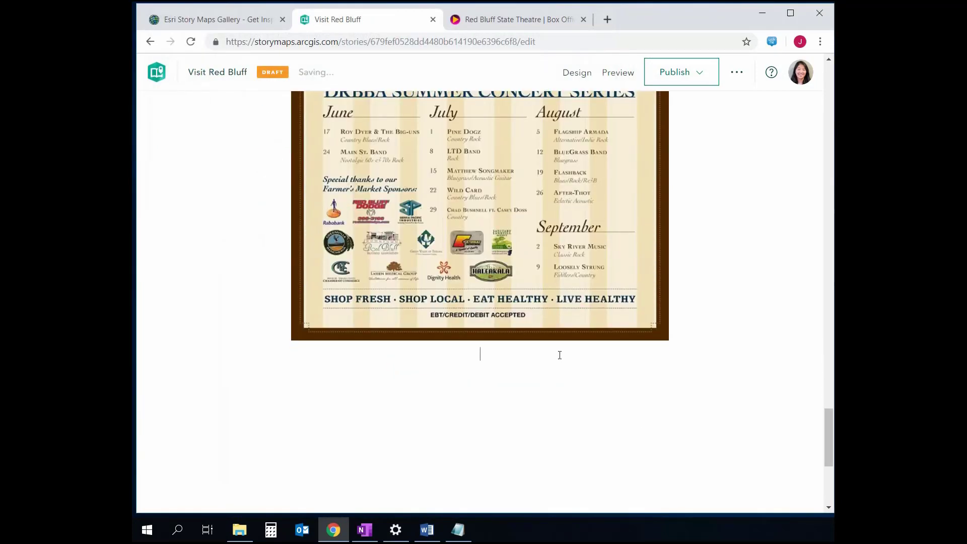
key("Return")
left_click(241, 414)
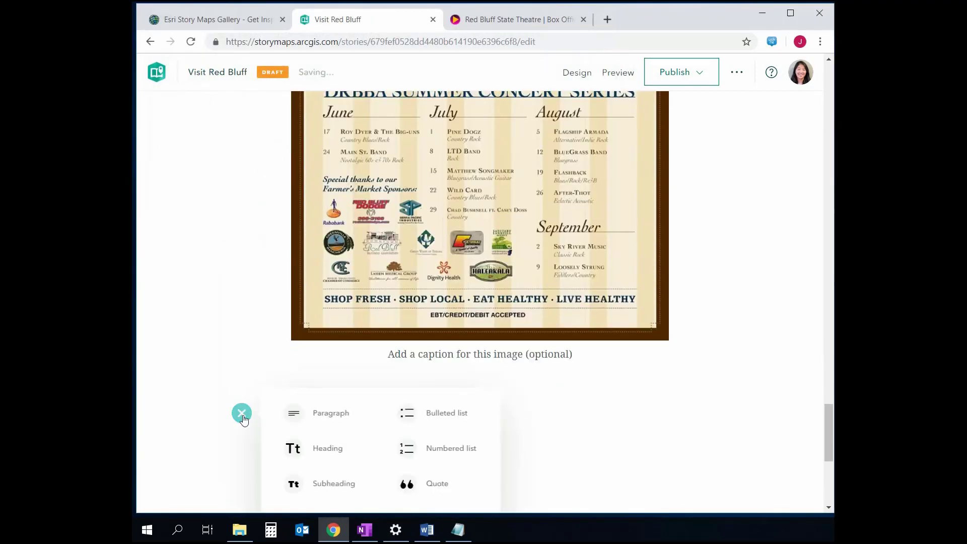
left_click(324, 428)
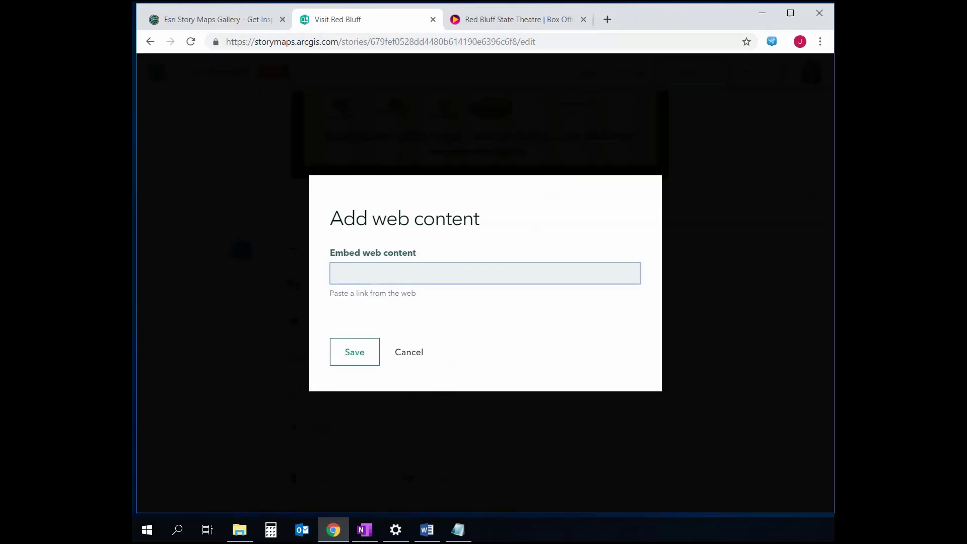
key("alt+Tab")
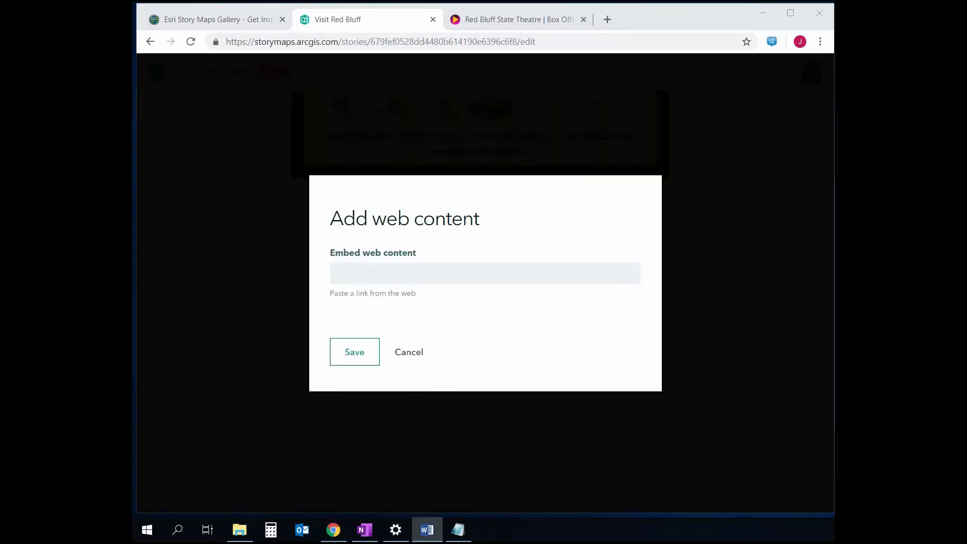
left_click(530, 268)
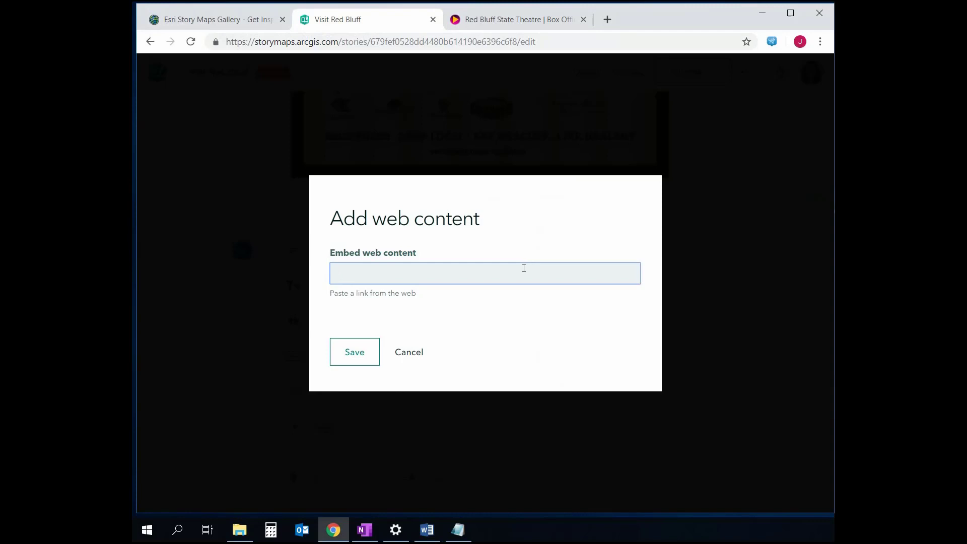
type("https://www.youtube.com/watch?v=ZrF1n3hoFH4#action=share")
left_click(354, 355)
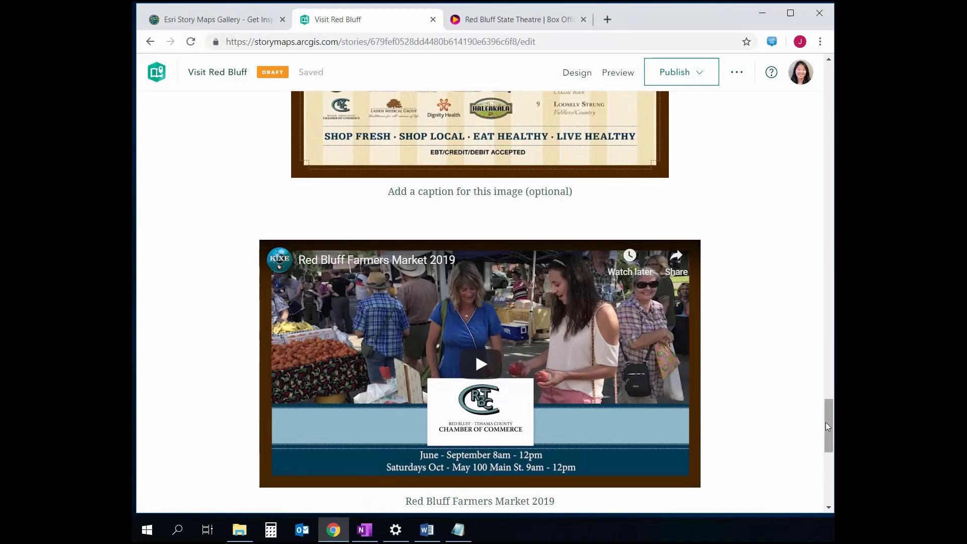
Step: Preview the Visit Red Bluff story from its cover, and return to editing the story
left_click_drag(825, 422, 828, 103)
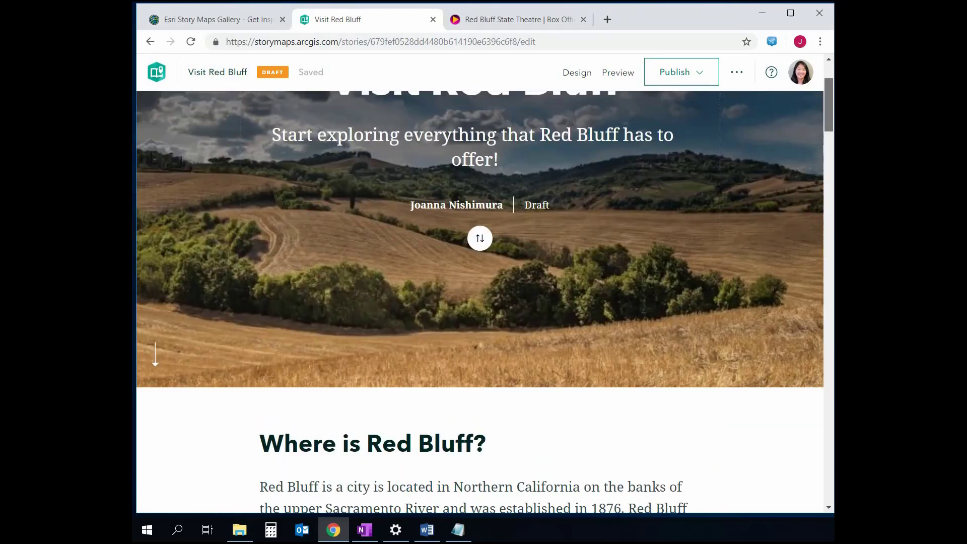
left_click(617, 80)
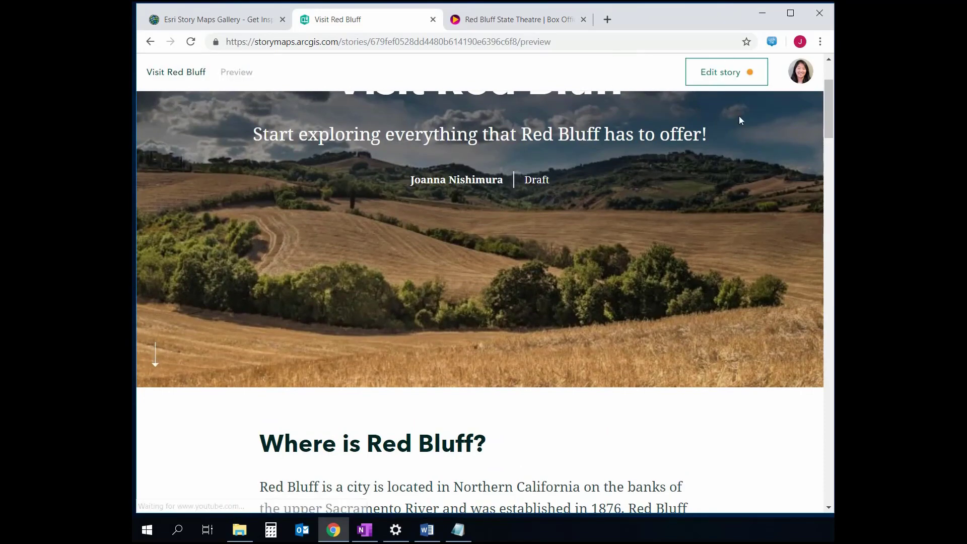
left_click_drag(828, 110, 826, 100)
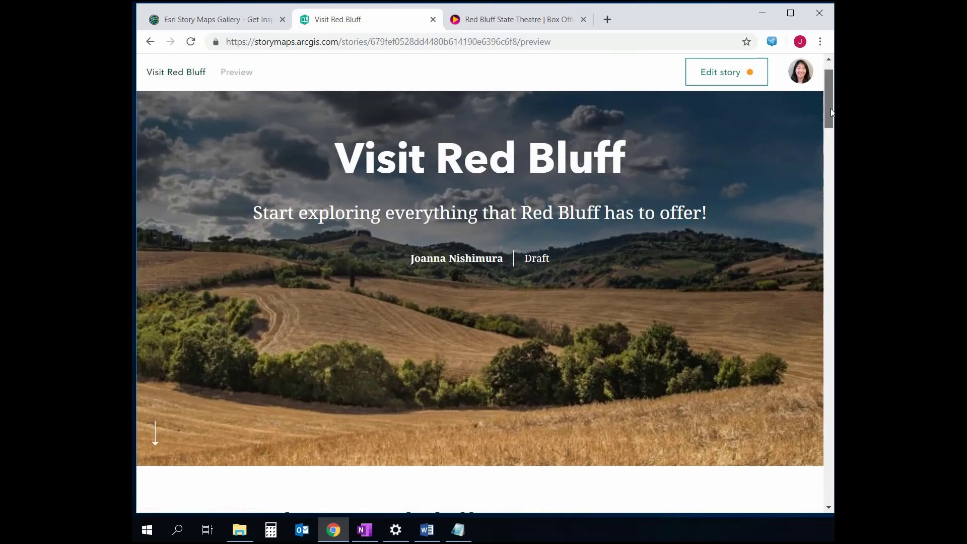
left_click_drag(831, 108, 798, 105)
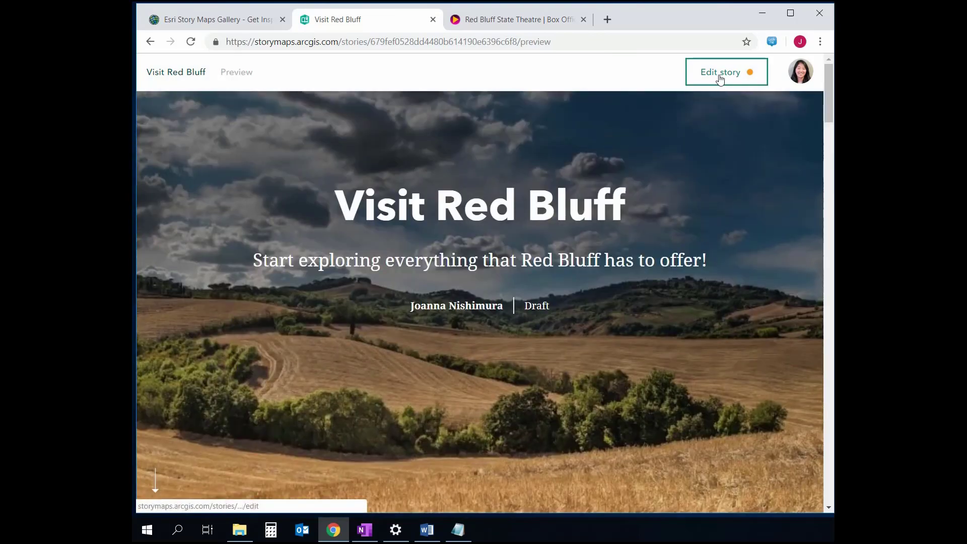
left_click(720, 77)
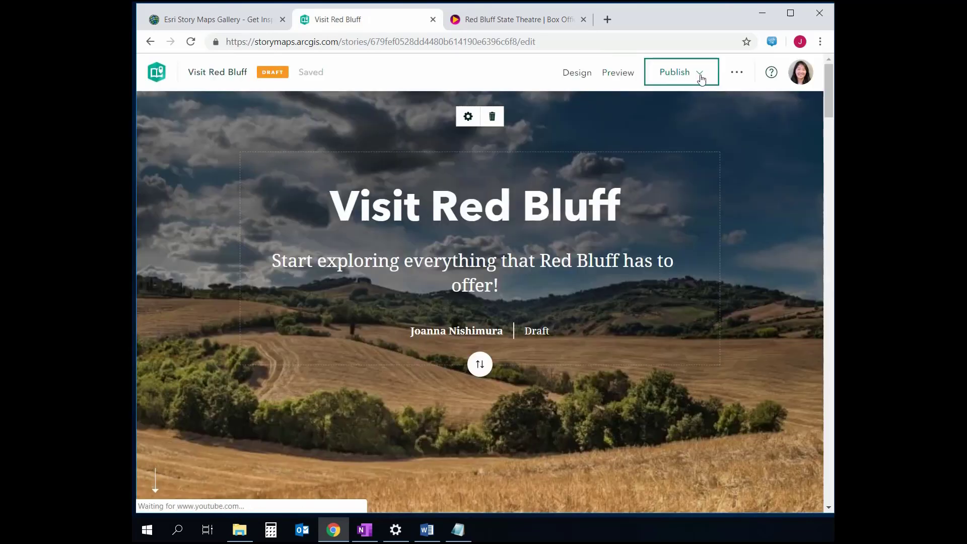
Step: Open the publishing options that set who can view the Visit Red Bluff story
left_click(702, 79)
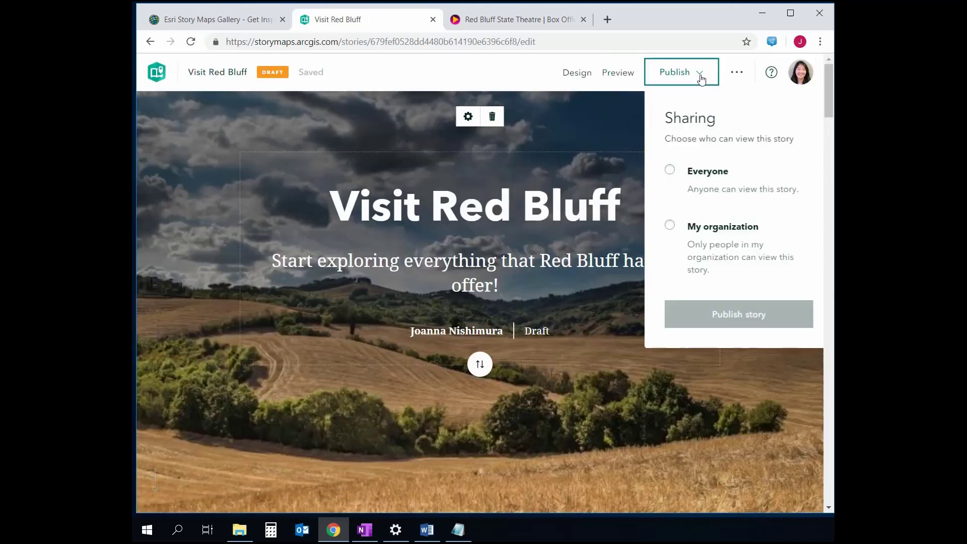